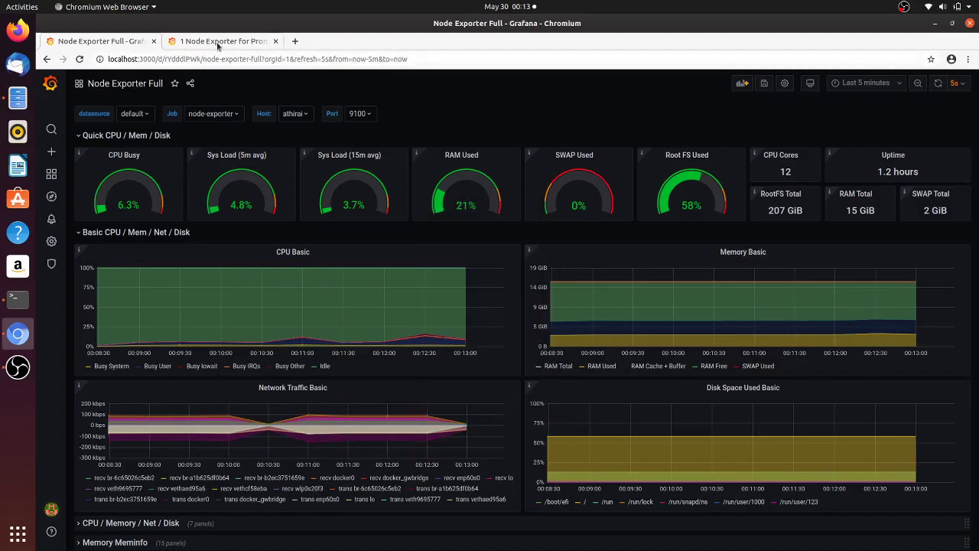
Step: Switch to the '1 Node Exporter for Prometheus Dashboard EN v20191102' tab and scroll through its panels
{"action": "left_click", "coordinate": [218, 44]}
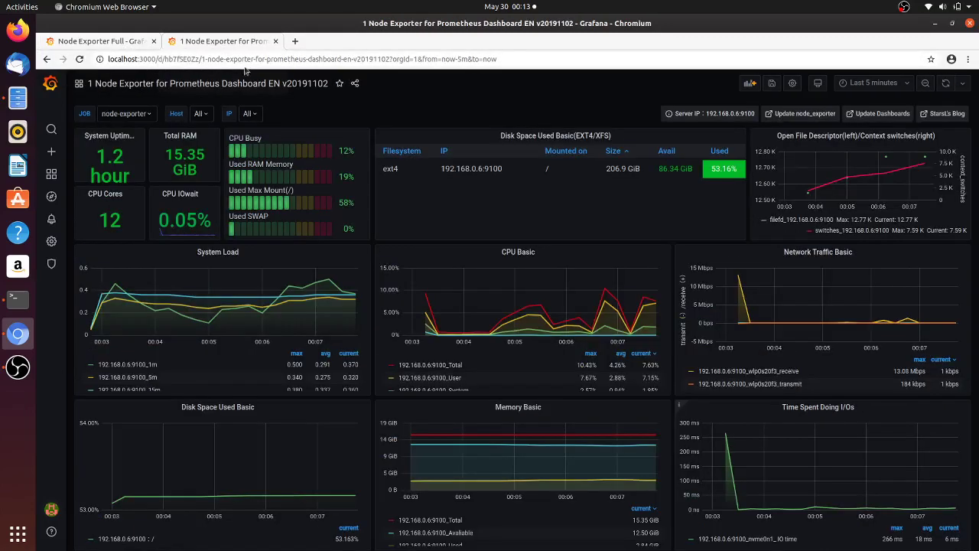
{"action": "scroll", "coordinate": [499, 274], "scroll_direction": "down", "scroll_amount": 5}
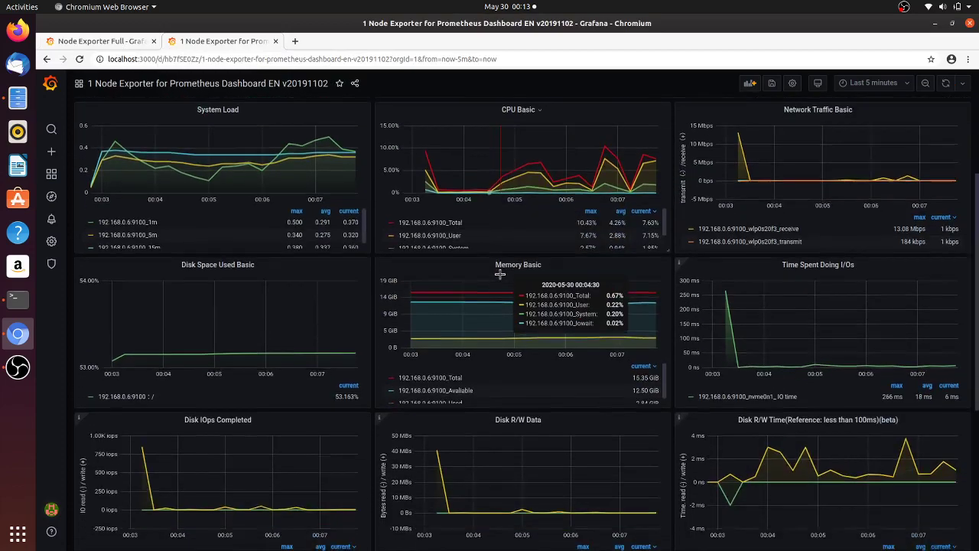
{"action": "scroll", "coordinate": [503, 281], "scroll_direction": "up", "scroll_amount": 4}
{"action": "scroll", "coordinate": [501, 279], "scroll_direction": "up", "scroll_amount": 1}
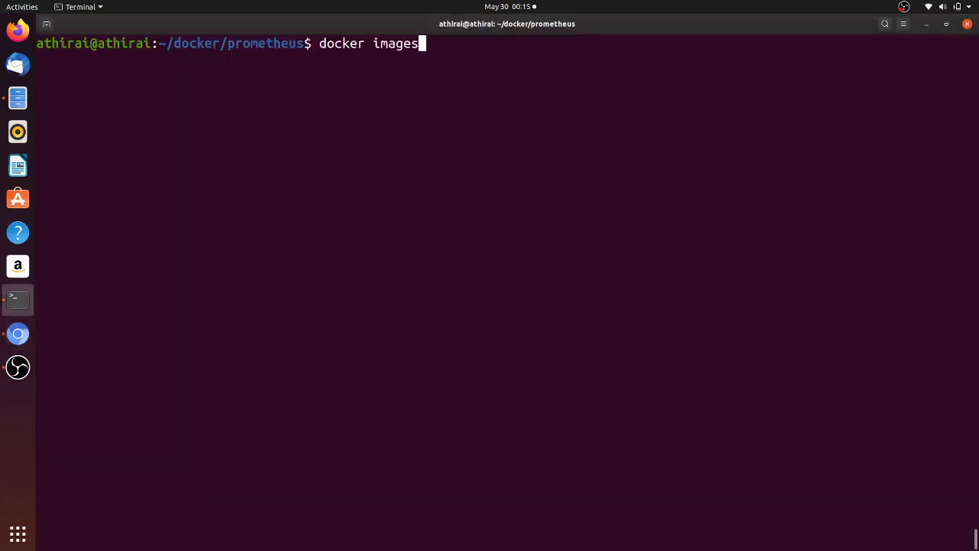
Step: Run docker images and then docker ps -a, confirming no images or containers exist
{"action": "key", "text": "Return"}
{"action": "key", "text": "Up"}
{"action": "key", "text": "ctrl+w"}
{"action": "type", "text": "ps -a"}
{"action": "key", "text": "Return"}
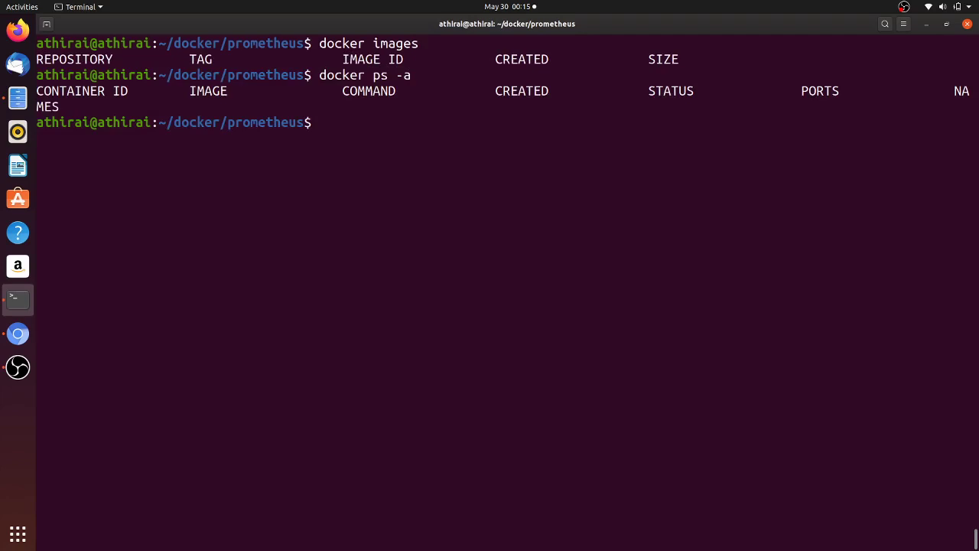
Step: Bring up Chromium and go to the Google home page
{"action": "left_click", "coordinate": [18, 334]}
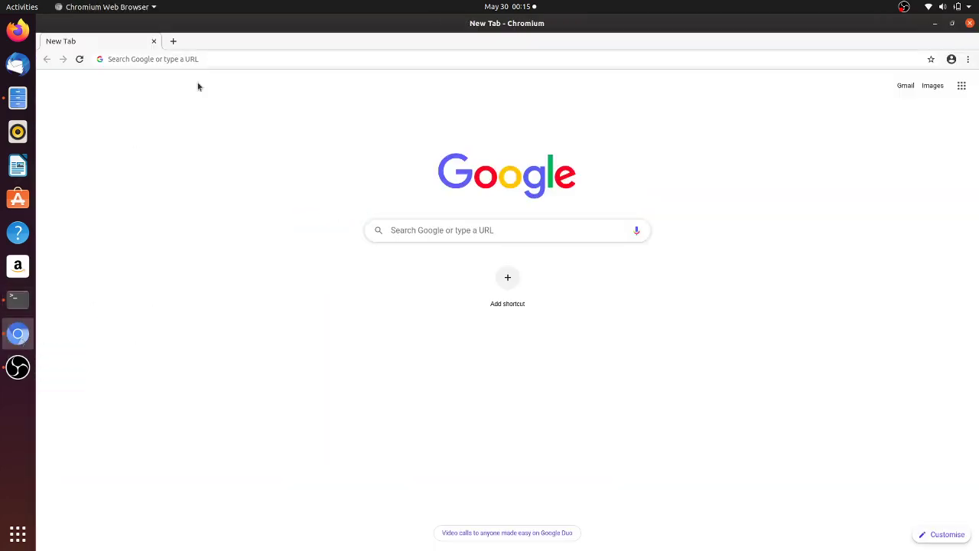
{"action": "left_click", "coordinate": [195, 59]}
{"action": "type", "text": "goo"}
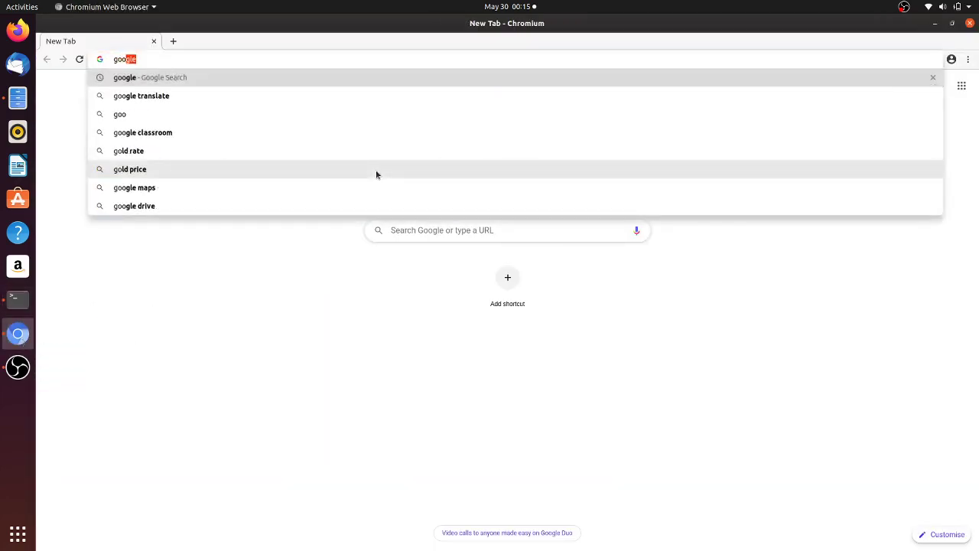
{"action": "type", "text": "gle"}
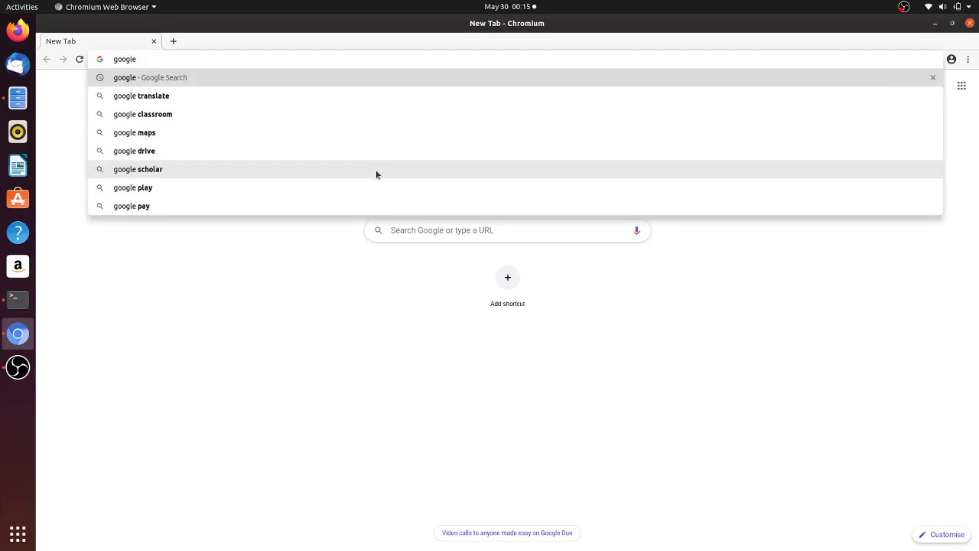
{"action": "key", "text": "Return"}
Step: Search Google for 'node exporter docker' and open the GitHub node_exporter result in a new tab
{"action": "type", "text": "nod"}
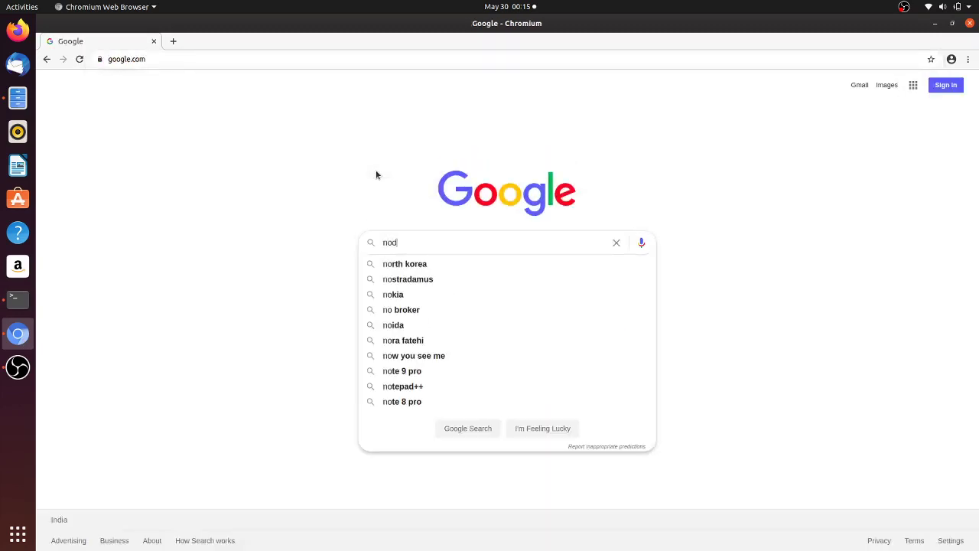
{"action": "type", "text": "e exportw"}
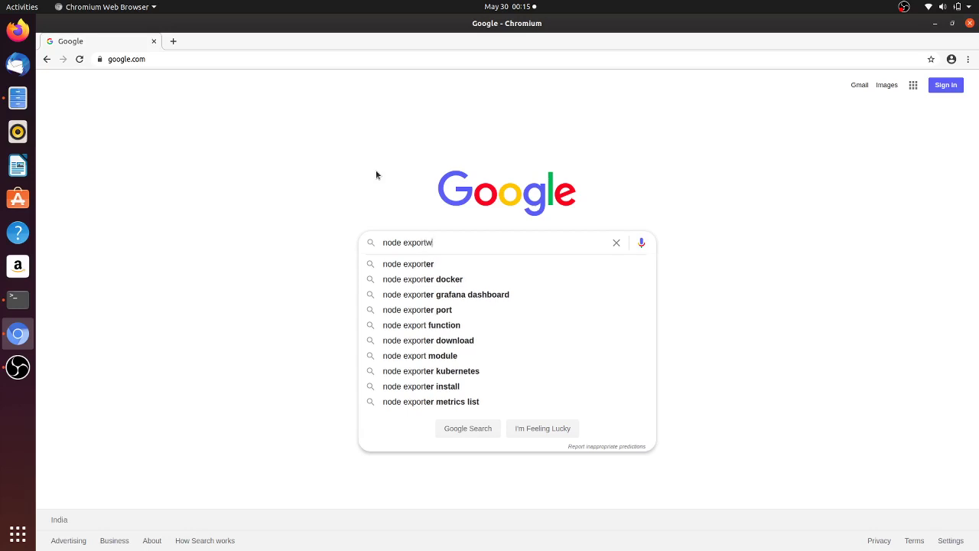
{"action": "key", "text": "BackSpace"}
{"action": "type", "text": "er d"}
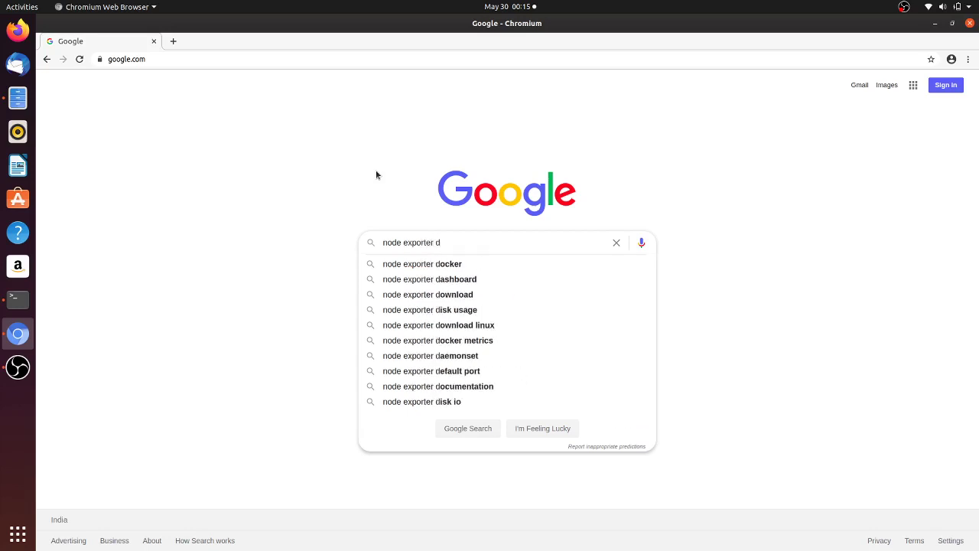
{"action": "key", "text": "Down"}
{"action": "key", "text": "Return"}
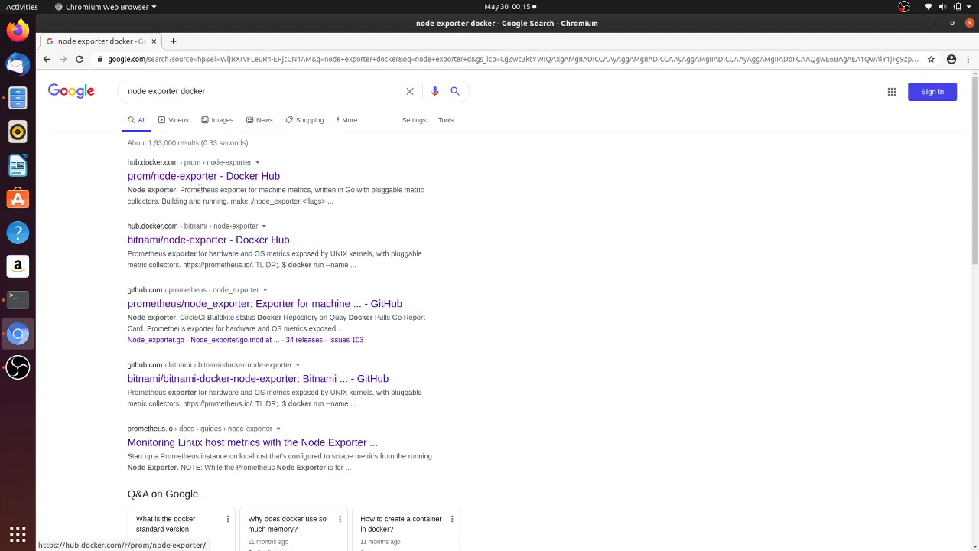
{"action": "middle_click", "coordinate": [198, 303]}
Step: Read the node_exporter README intro, highlighting the OS metrics phrase and the cpufreq collector
{"action": "left_click", "coordinate": [223, 41]}
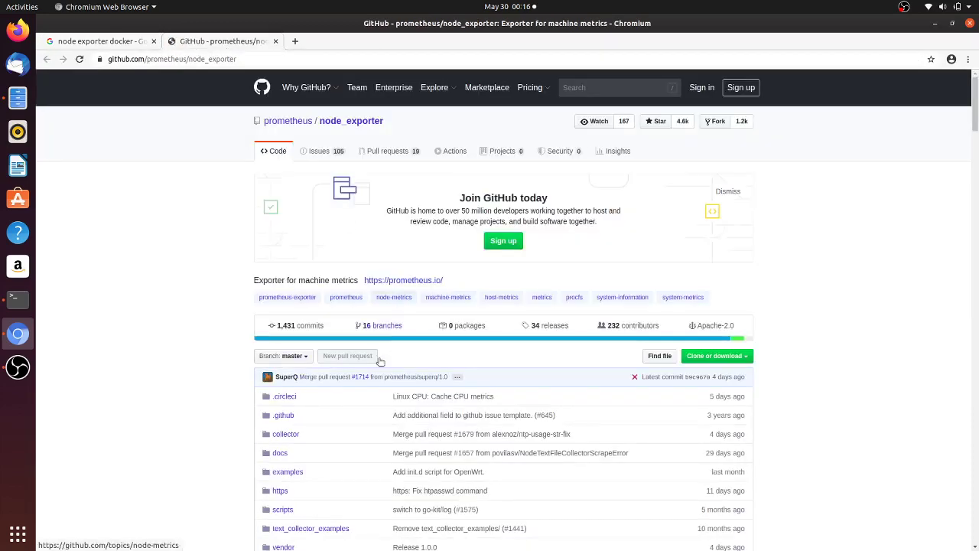
{"action": "scroll", "coordinate": [234, 405], "scroll_direction": "down", "scroll_amount": 7}
{"action": "scroll", "coordinate": [238, 409], "scroll_direction": "down", "scroll_amount": 8}
{"action": "scroll", "coordinate": [356, 254], "scroll_direction": "up", "scroll_amount": 2}
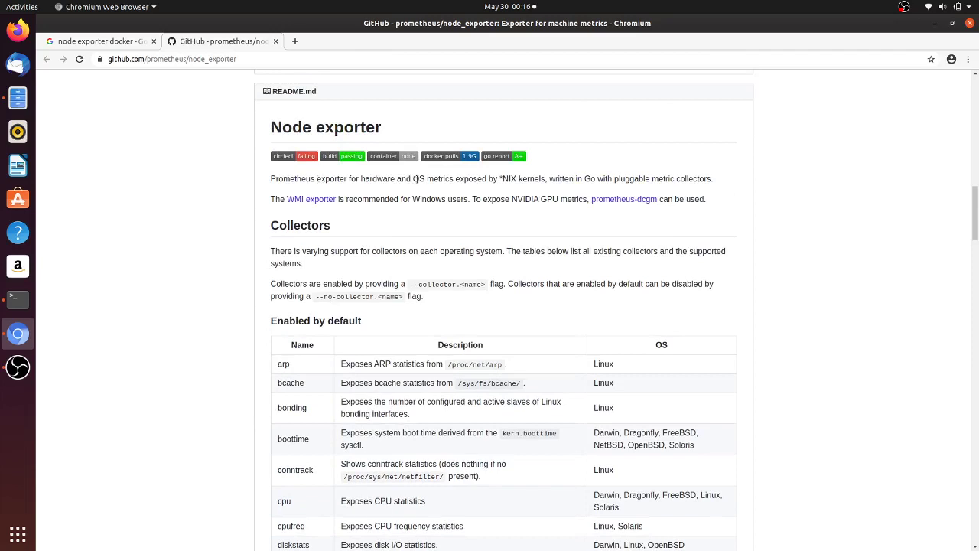
{"action": "left_click_drag", "start_coordinate": [413, 178], "coordinate": [459, 179]}
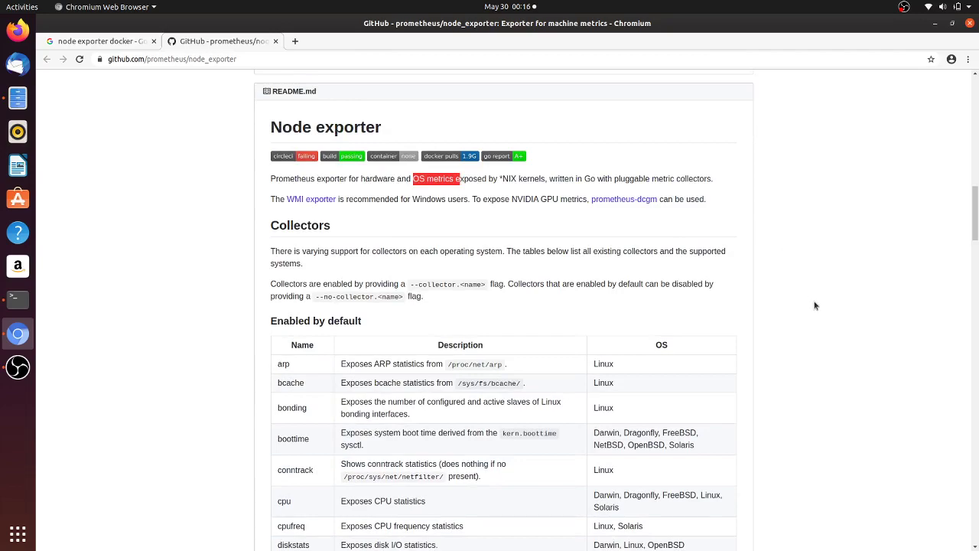
{"action": "scroll", "coordinate": [806, 325], "scroll_direction": "down", "scroll_amount": 10}
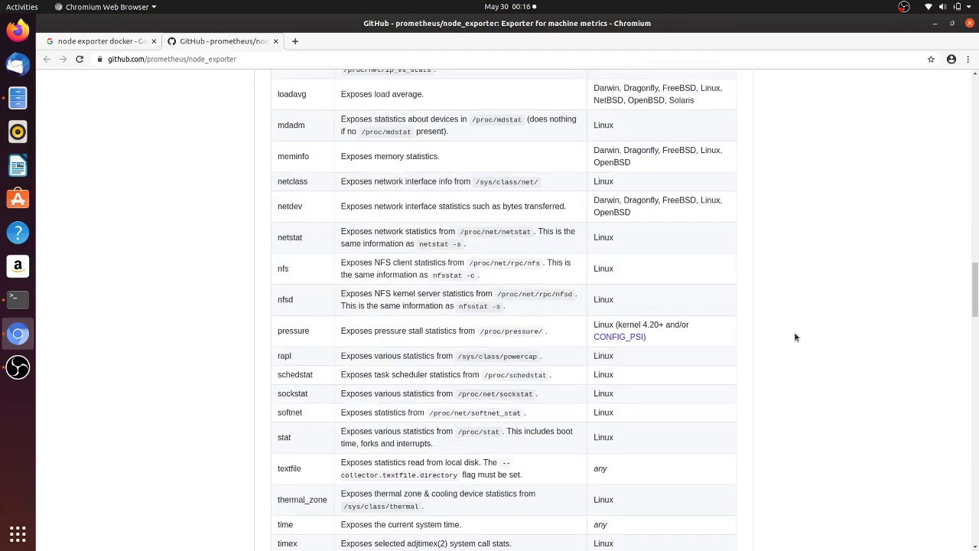
{"action": "scroll", "coordinate": [551, 313], "scroll_direction": "up", "scroll_amount": 3}
{"action": "scroll", "coordinate": [551, 314], "scroll_direction": "up", "scroll_amount": 3}
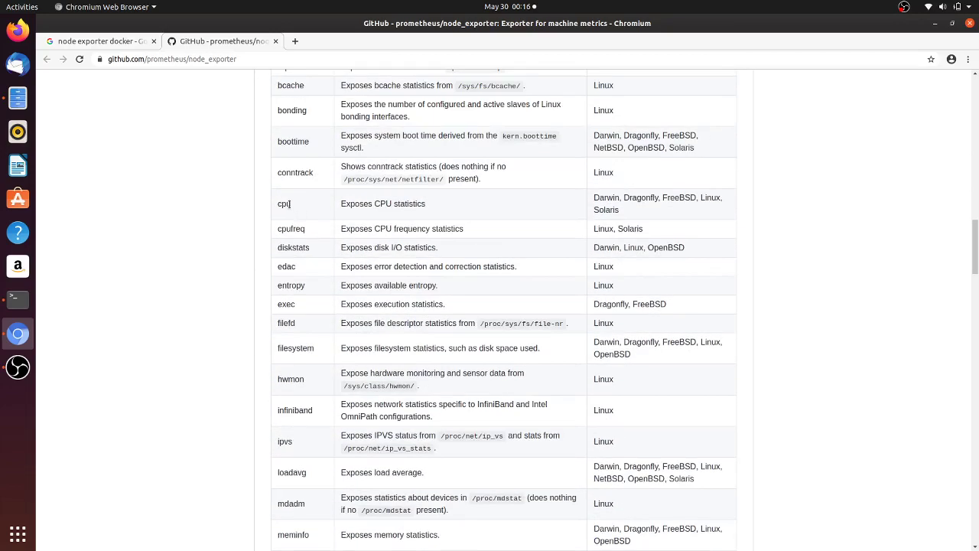
{"action": "scroll", "coordinate": [290, 203], "scroll_direction": "up", "scroll_amount": 1}
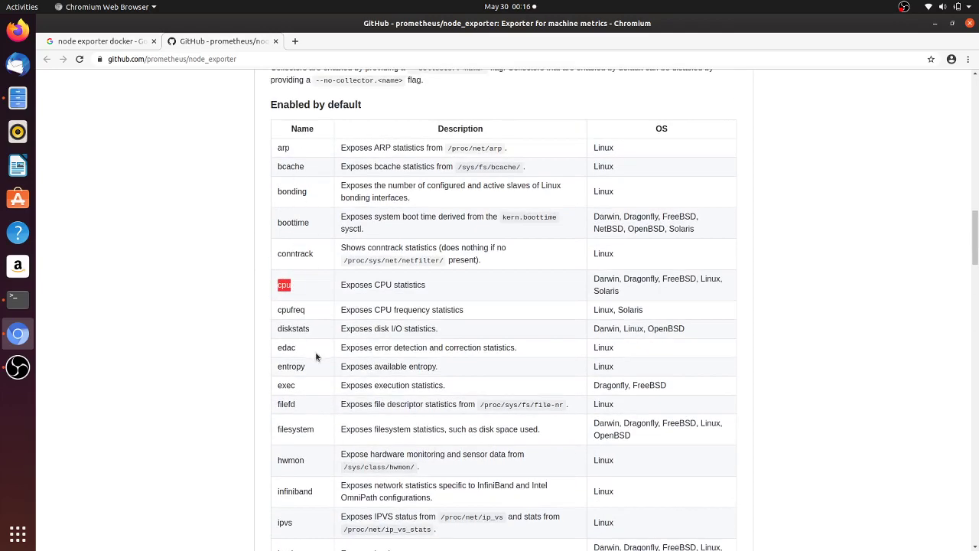
{"action": "double_click", "coordinate": [291, 309]}
Step: Scroll down the README to the Using Docker section
{"action": "scroll", "coordinate": [321, 436], "scroll_direction": "down", "scroll_amount": 3}
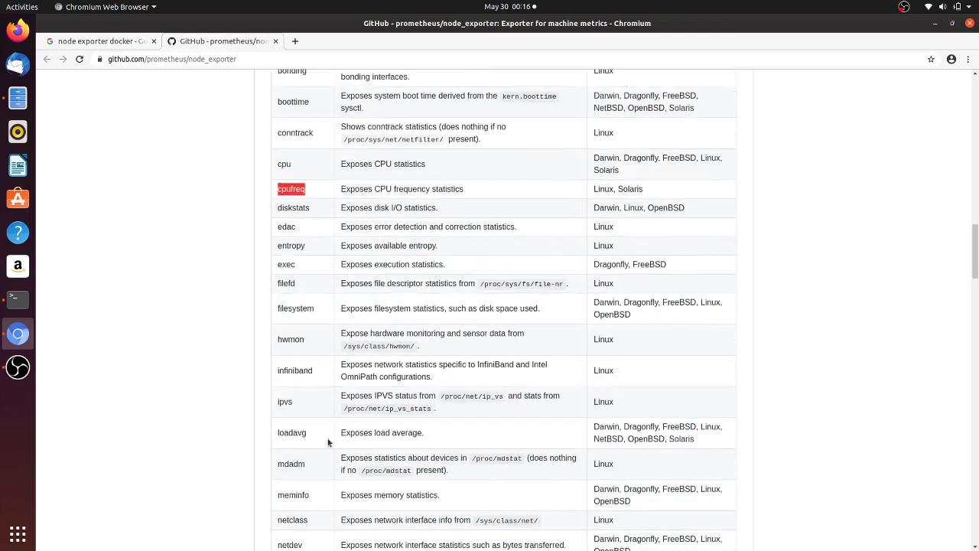
{"action": "scroll", "coordinate": [312, 442], "scroll_direction": "down", "scroll_amount": 1}
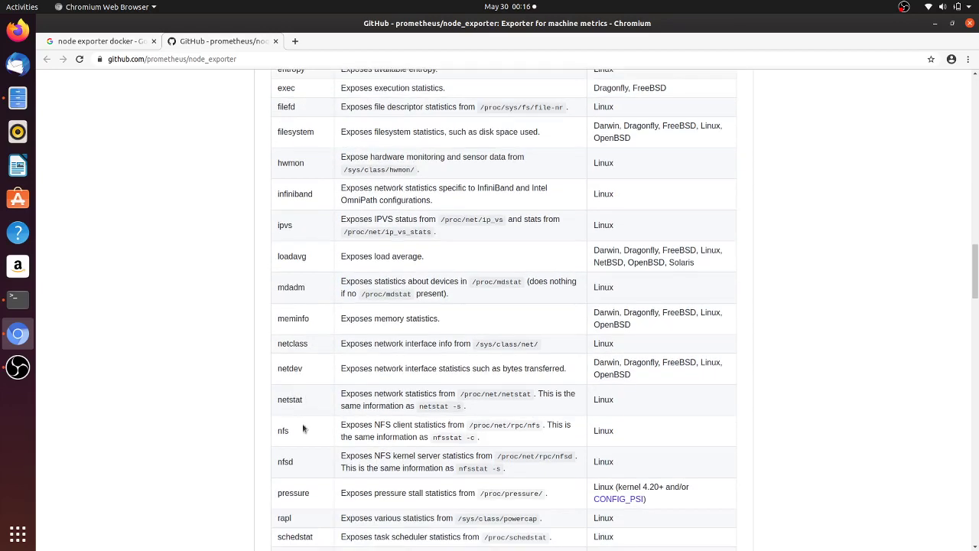
{"action": "scroll", "coordinate": [314, 463], "scroll_direction": "down", "scroll_amount": 6}
{"action": "scroll", "coordinate": [314, 463], "scroll_direction": "down", "scroll_amount": 1}
{"action": "scroll", "coordinate": [317, 461], "scroll_direction": "down", "scroll_amount": 4}
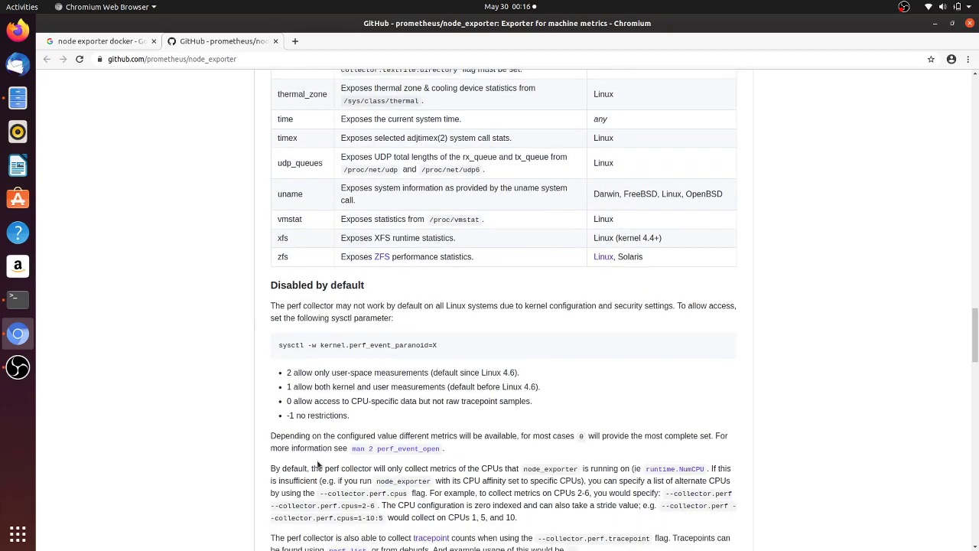
{"action": "scroll", "coordinate": [383, 425], "scroll_direction": "down", "scroll_amount": 1}
{"action": "scroll", "coordinate": [449, 386], "scroll_direction": "down", "scroll_amount": 9}
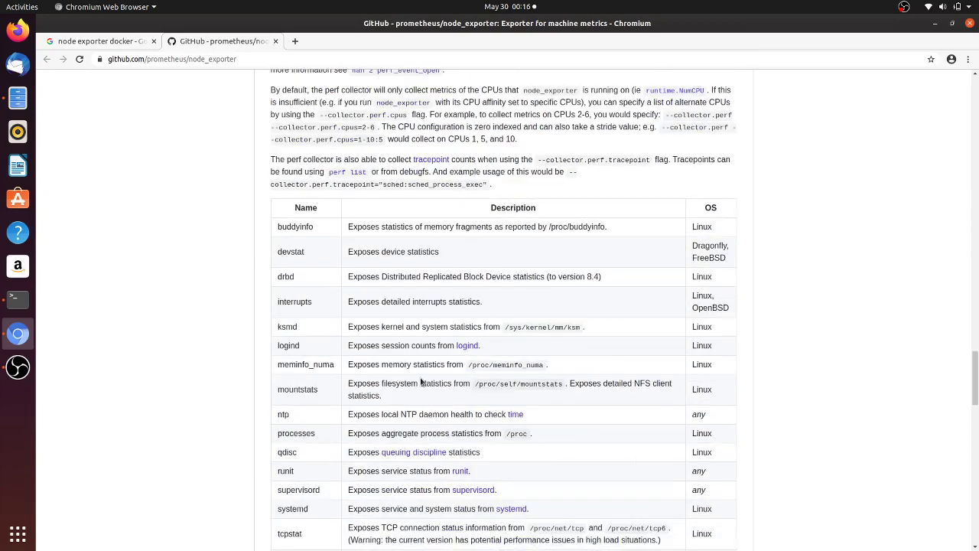
{"action": "scroll", "coordinate": [384, 337], "scroll_direction": "down", "scroll_amount": 5}
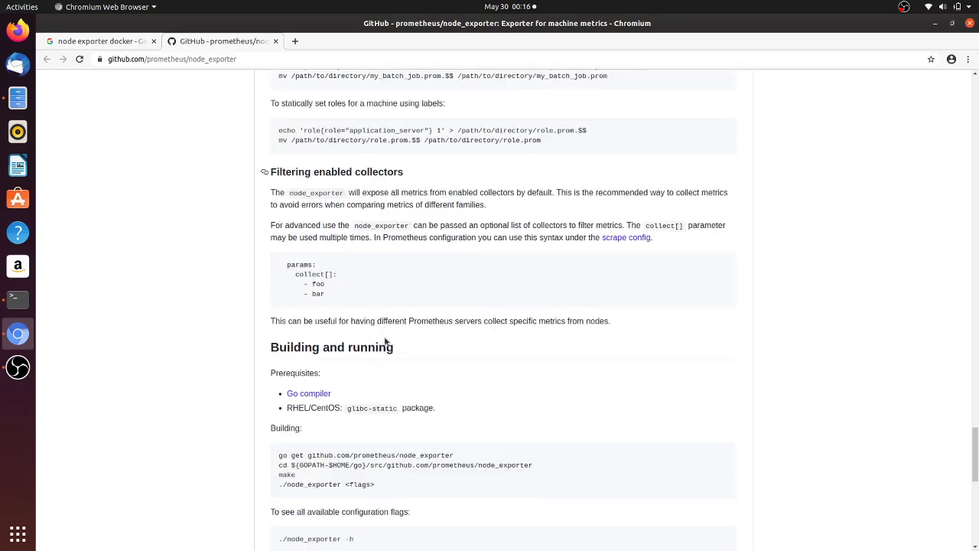
{"action": "scroll", "coordinate": [496, 359], "scroll_direction": "down", "scroll_amount": 3}
{"action": "scroll", "coordinate": [495, 365], "scroll_direction": "down", "scroll_amount": 3}
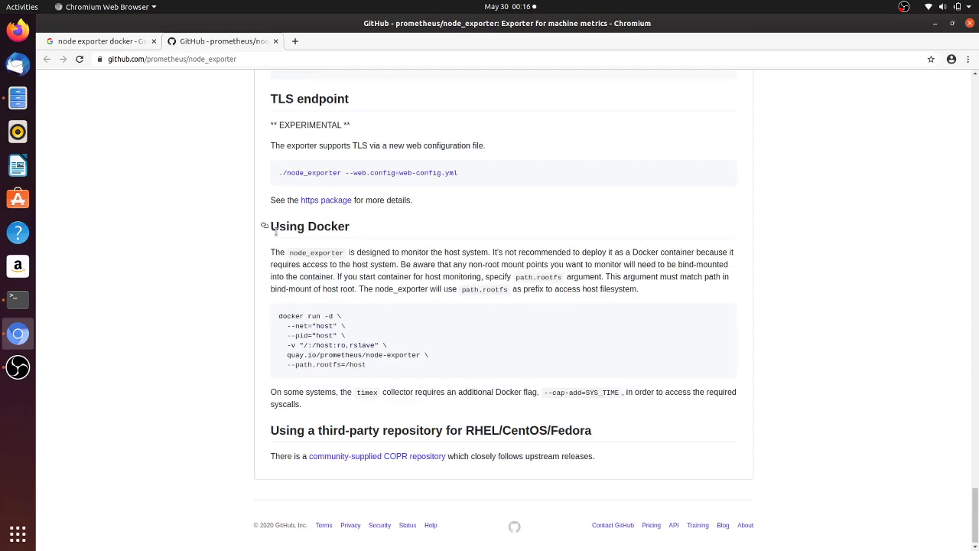
Step: Examine the Using Docker run example's --net=host, --pid="host" and root-mount host:ro options
{"action": "left_click_drag", "start_coordinate": [277, 229], "coordinate": [425, 232]}
{"action": "left_click_drag", "start_coordinate": [279, 316], "coordinate": [350, 327]}
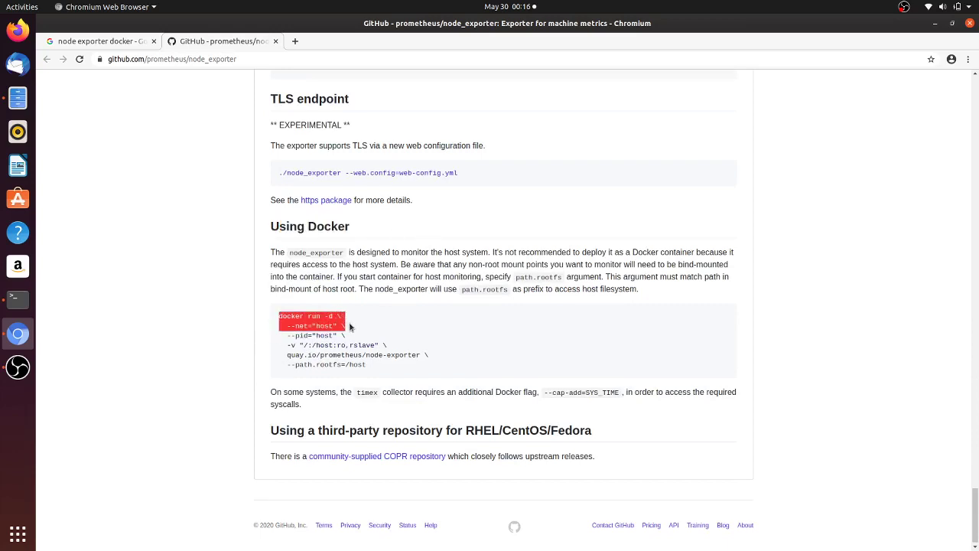
{"action": "double_click", "coordinate": [330, 326]}
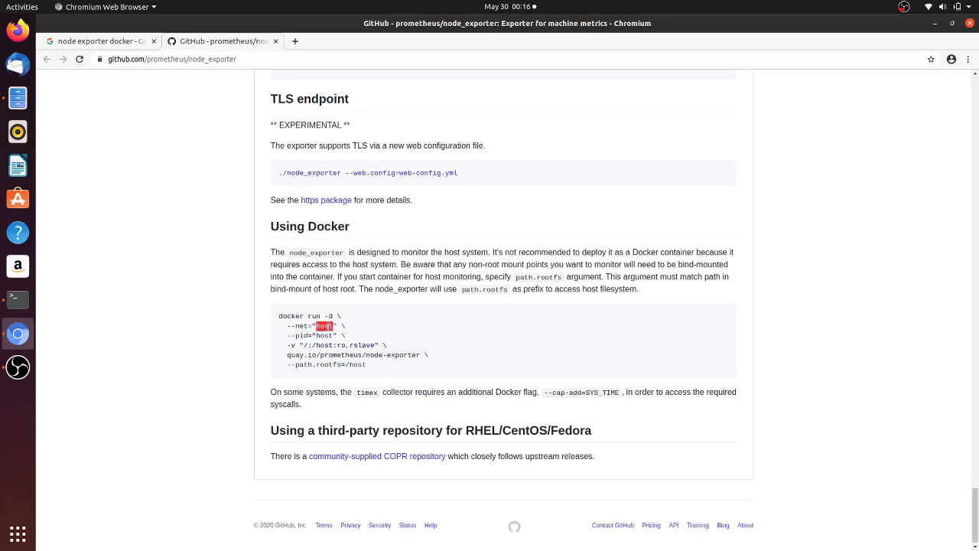
{"action": "left_click", "coordinate": [324, 326]}
{"action": "double_click", "coordinate": [324, 326]}
{"action": "left_click", "coordinate": [325, 327]}
{"action": "triple_click", "coordinate": [327, 337]}
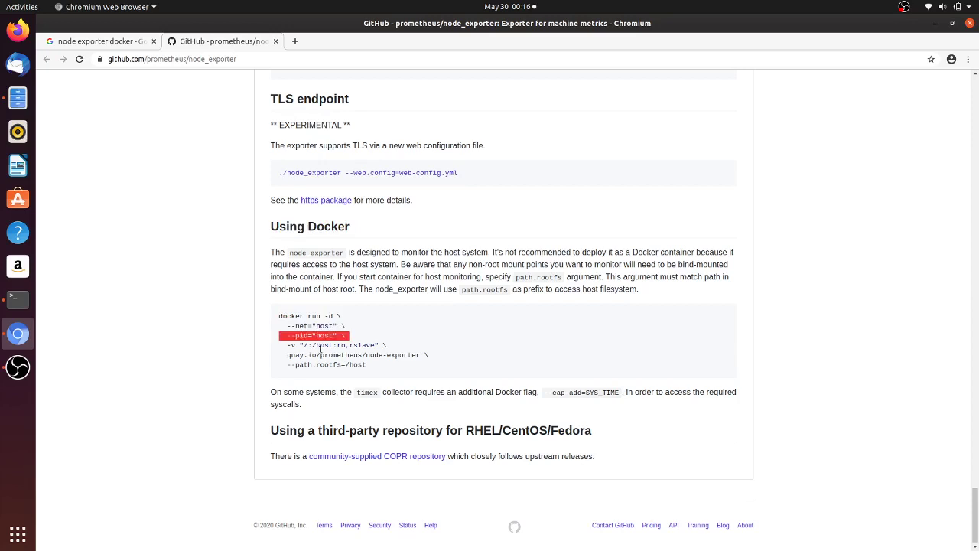
{"action": "left_click", "coordinate": [289, 345]}
{"action": "left_click_drag", "start_coordinate": [287, 344], "coordinate": [294, 346]}
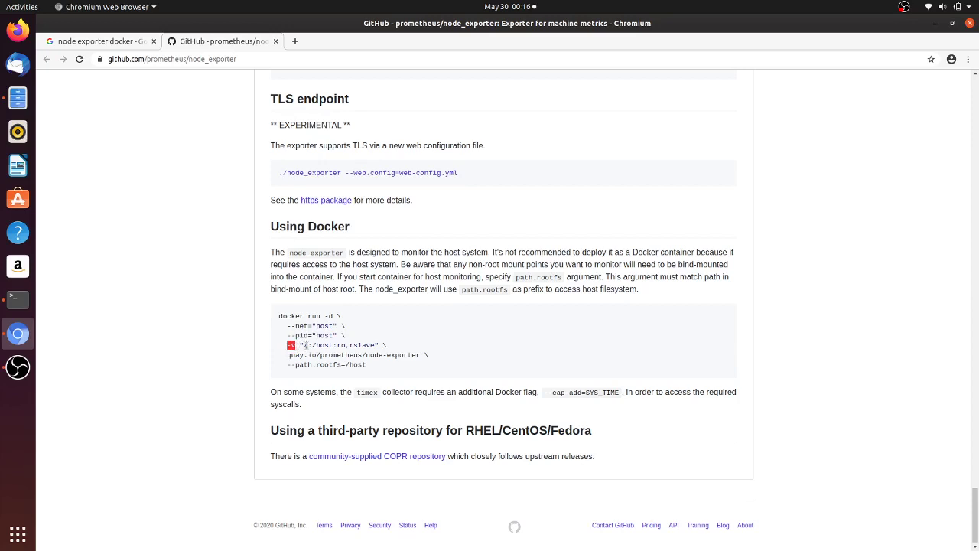
{"action": "double_click", "coordinate": [310, 345]}
{"action": "double_click", "coordinate": [322, 346]}
{"action": "left_click", "coordinate": [344, 350]}
Step: Review the rslave, node-exporter image and --path.rootfs=/host parts, then select the whole docker run command
{"action": "left_click_drag", "start_coordinate": [342, 345], "coordinate": [374, 343]}
{"action": "left_click_drag", "start_coordinate": [288, 355], "coordinate": [419, 354]}
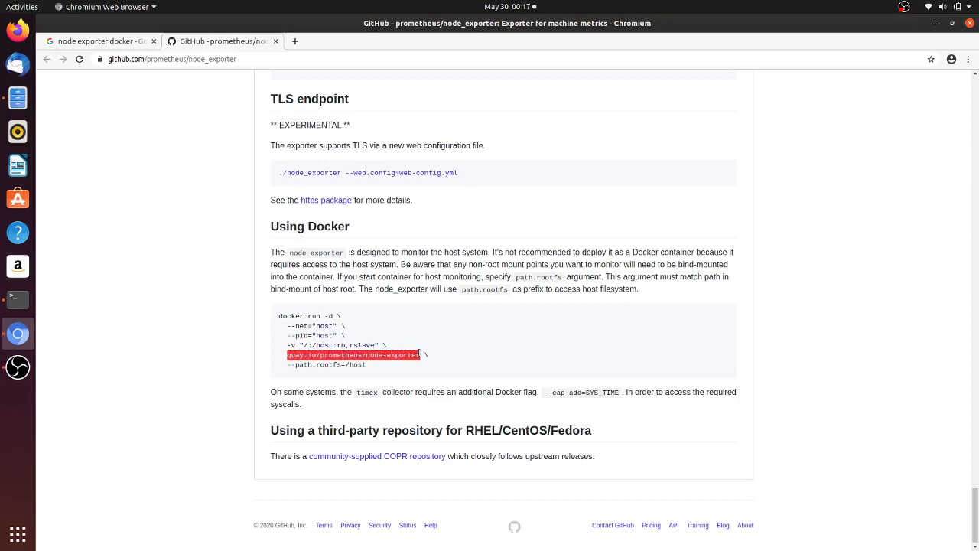
{"action": "left_click_drag", "start_coordinate": [289, 365], "coordinate": [344, 365]}
{"action": "left_click", "coordinate": [378, 355]}
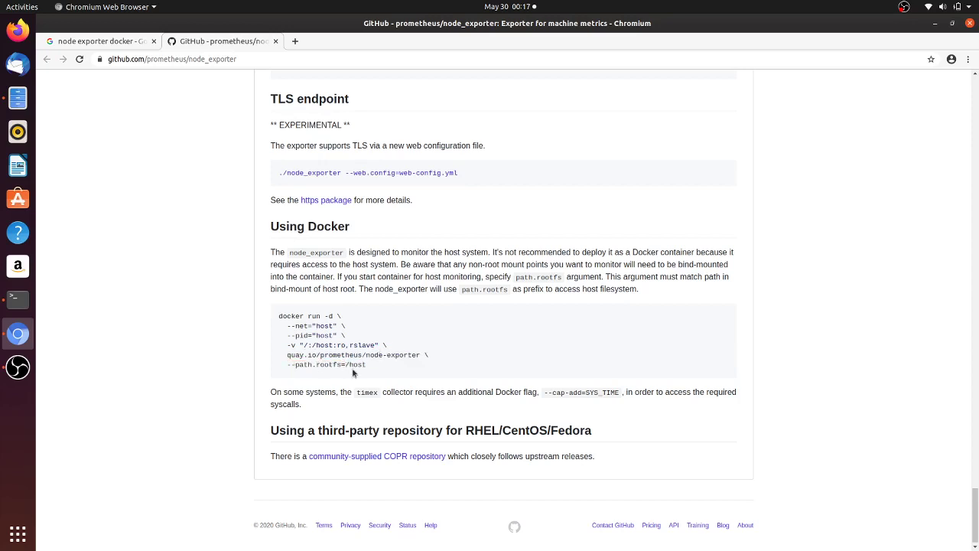
{"action": "double_click", "coordinate": [347, 365]}
{"action": "left_click", "coordinate": [325, 364]}
{"action": "double_click", "coordinate": [324, 364]}
{"action": "left_click", "coordinate": [373, 369]}
{"action": "mouse_move", "coordinate": [371, 370]}
{"action": "left_mouse_down"}
{"action": "mouse_move", "coordinate": [281, 316]}
{"action": "mouse_move", "coordinate": [348, 335]}
{"action": "mouse_move", "coordinate": [367, 369]}
{"action": "left_mouse_up"}
{"action": "key", "text": "ctrl+c"}
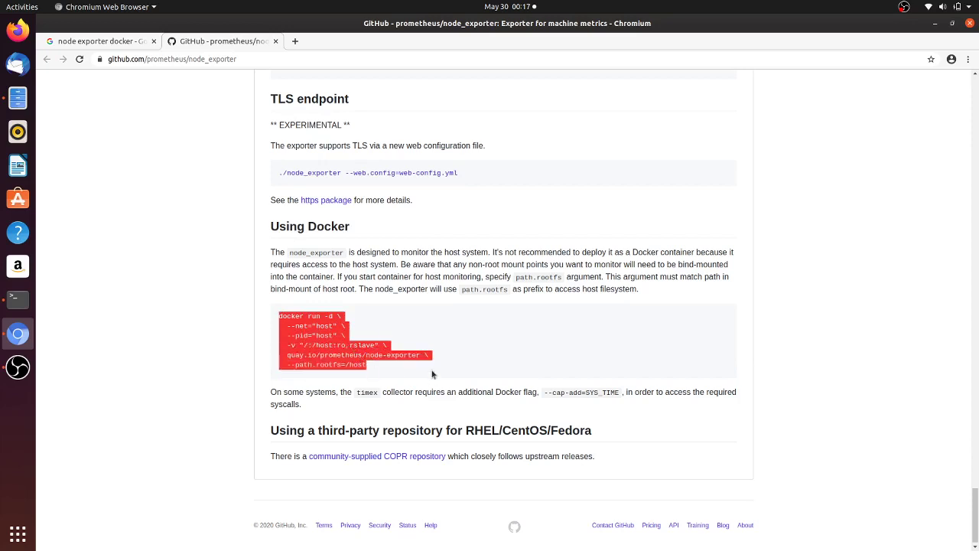
{"action": "key", "text": "alt+Tab"}
Step: Paste and run the node-exporter docker run command in a cleared terminal, starting the image pull
{"action": "key", "text": "ctrl+l"}
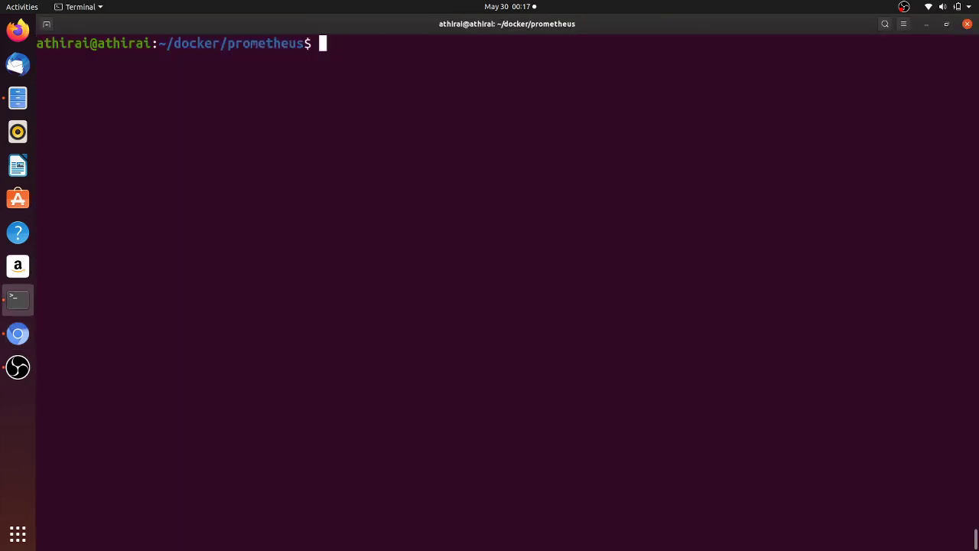
{"action": "key", "text": "ctrl+shift+v"}
{"action": "key", "text": "Return"}
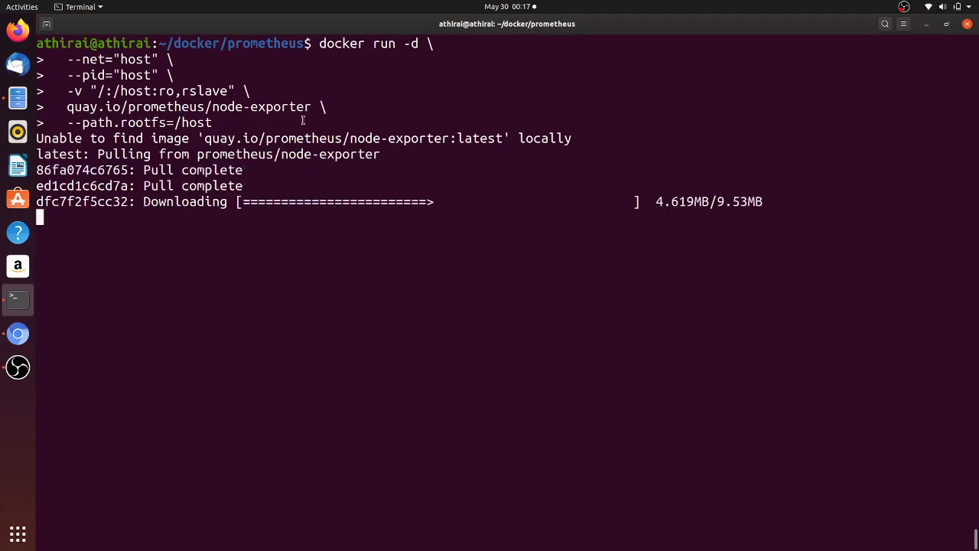
{"action": "key", "text": "alt+Tab"}
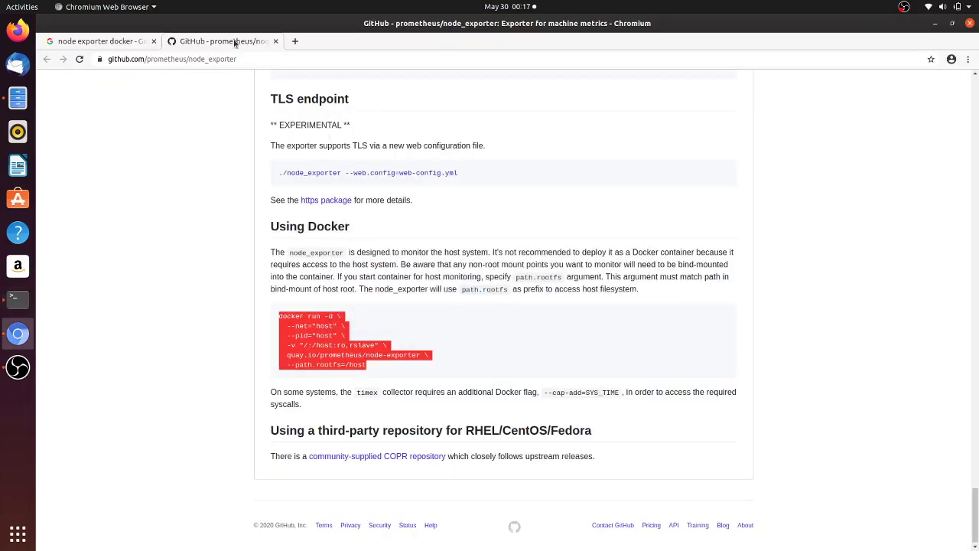
Step: Search Google for 'prometheus docker' and open the Installation | Prometheus docs in a new tab
{"action": "left_click", "coordinate": [118, 42]}
{"action": "left_click_drag", "start_coordinate": [179, 92], "coordinate": [6, 93]}
{"action": "type", "text": "promethe docker"}
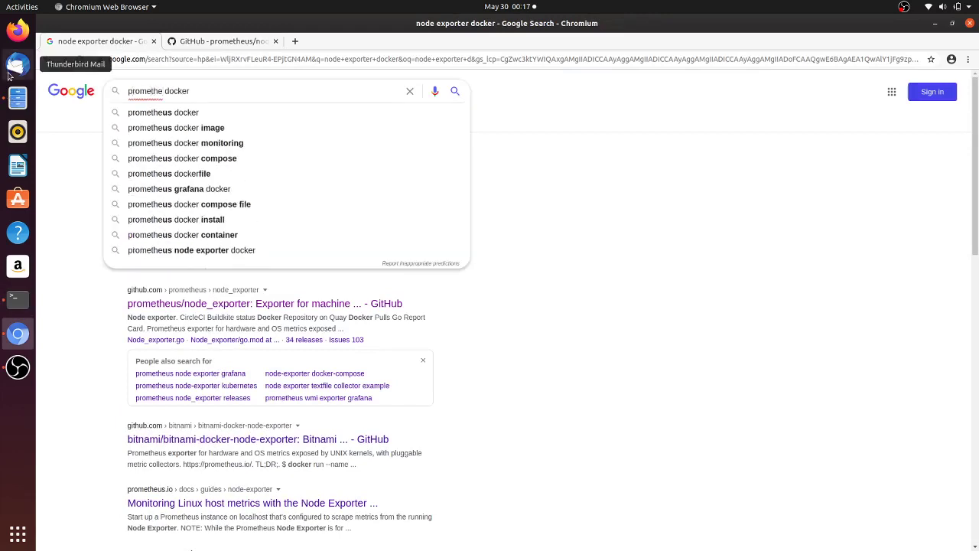
{"action": "key", "text": "Down"}
{"action": "key", "text": "Return"}
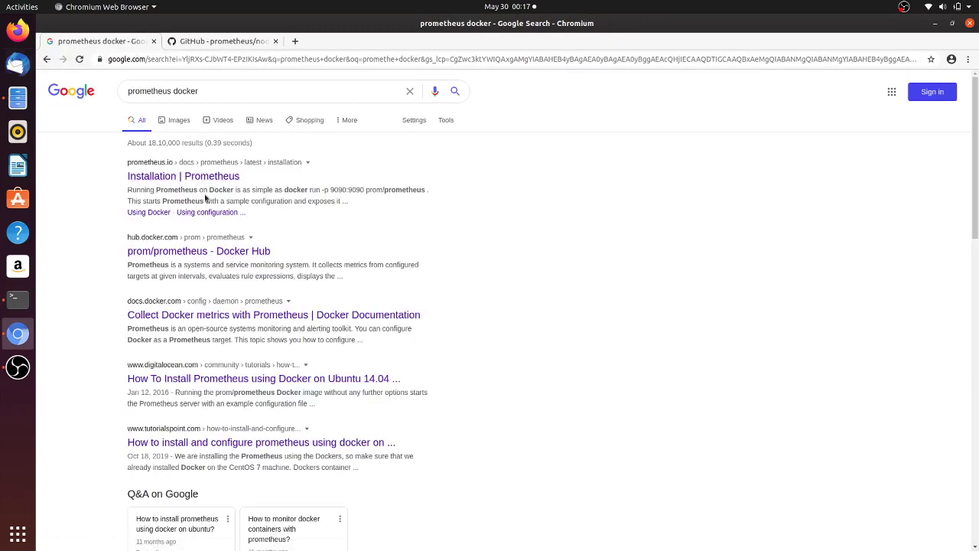
{"action": "middle_click", "coordinate": [186, 177]}
{"action": "left_click", "coordinate": [325, 40]}
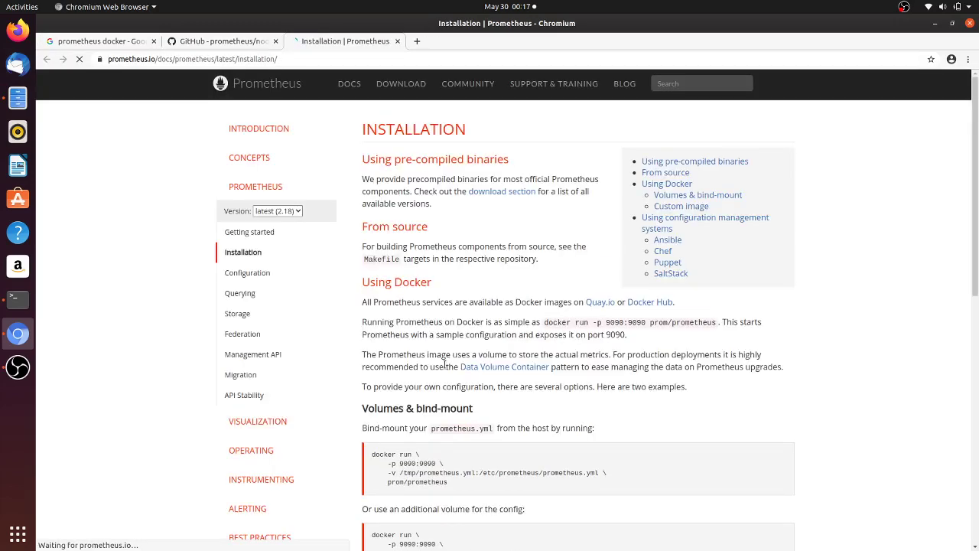
{"action": "scroll", "coordinate": [445, 365], "scroll_direction": "down", "scroll_amount": 5}
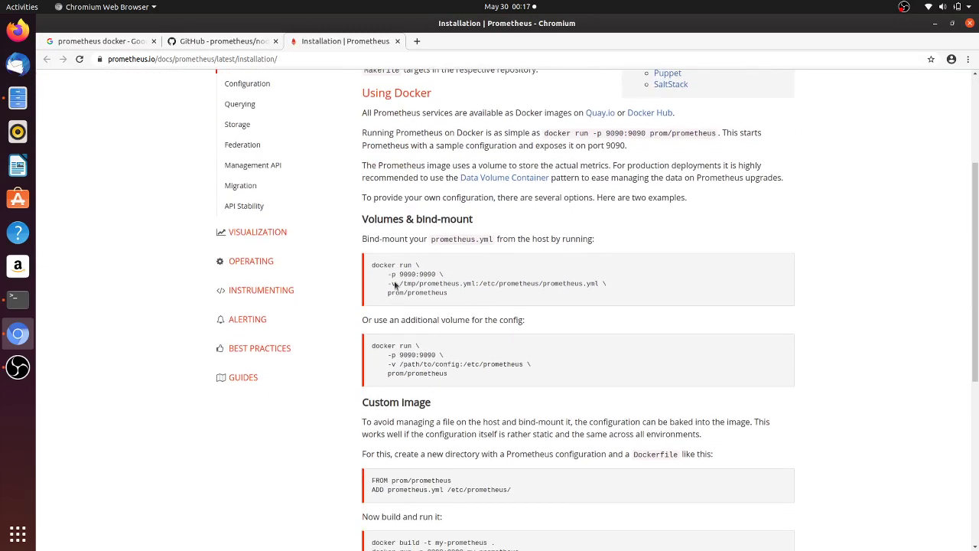
Step: Select the bind-mount docker run example for prom/prometheus on port 9090
{"action": "left_click_drag", "start_coordinate": [372, 265], "coordinate": [441, 279]}
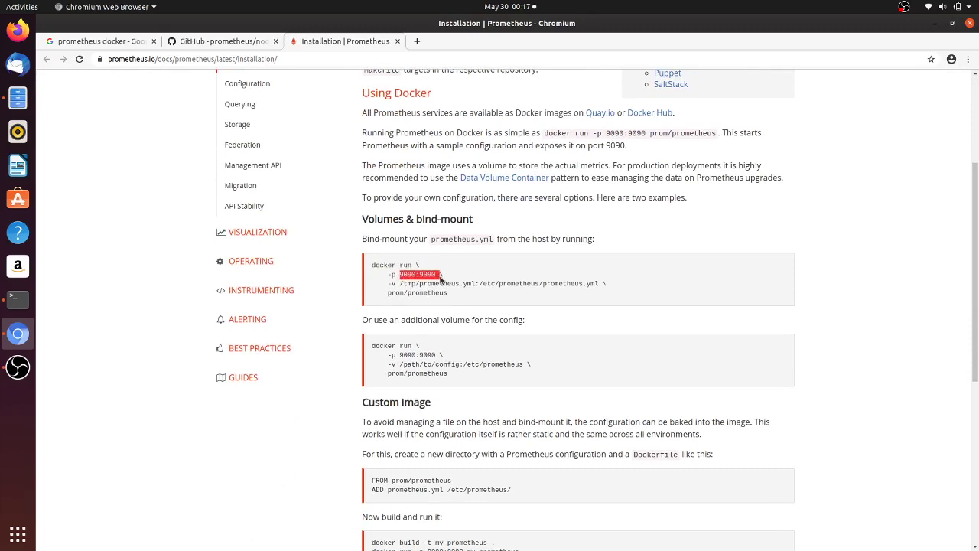
{"action": "double_click", "coordinate": [431, 274]}
{"action": "left_click_drag", "start_coordinate": [479, 284], "coordinate": [600, 286]}
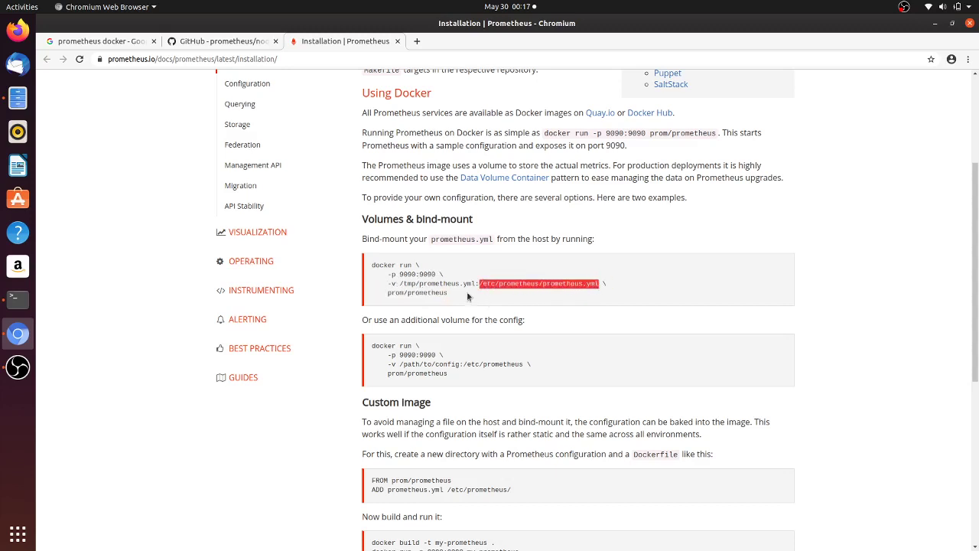
{"action": "left_click_drag", "start_coordinate": [456, 293], "coordinate": [372, 264]}
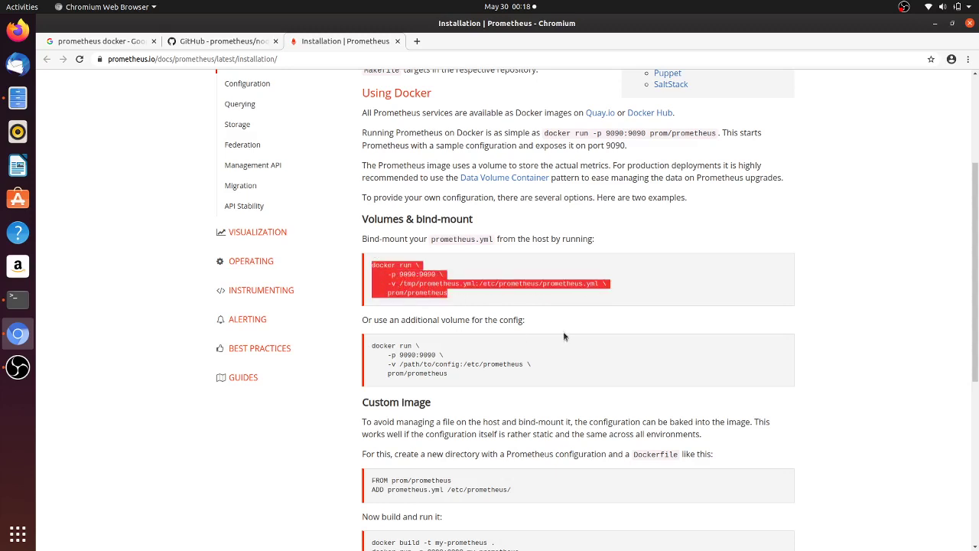
{"action": "left_click", "coordinate": [500, 304]}
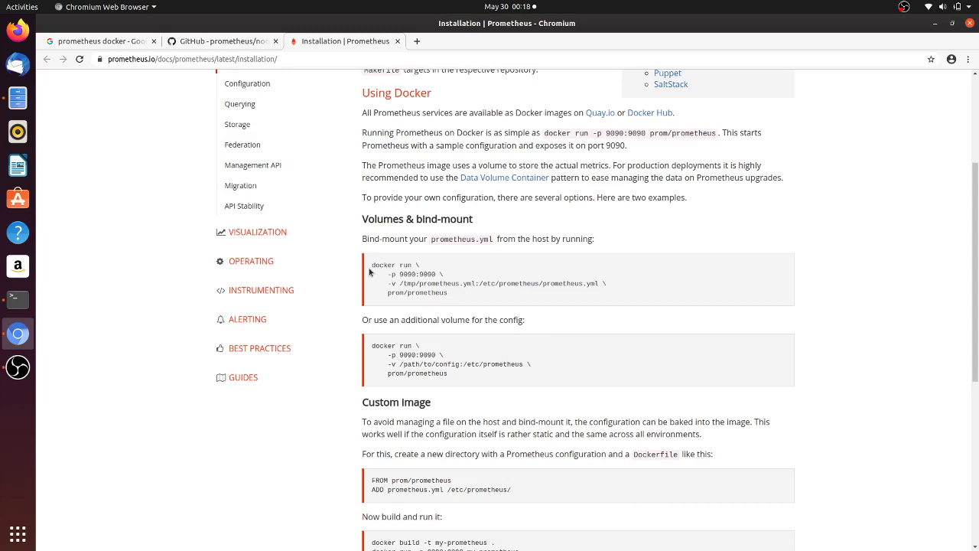
{"action": "left_click_drag", "start_coordinate": [373, 265], "coordinate": [438, 295]}
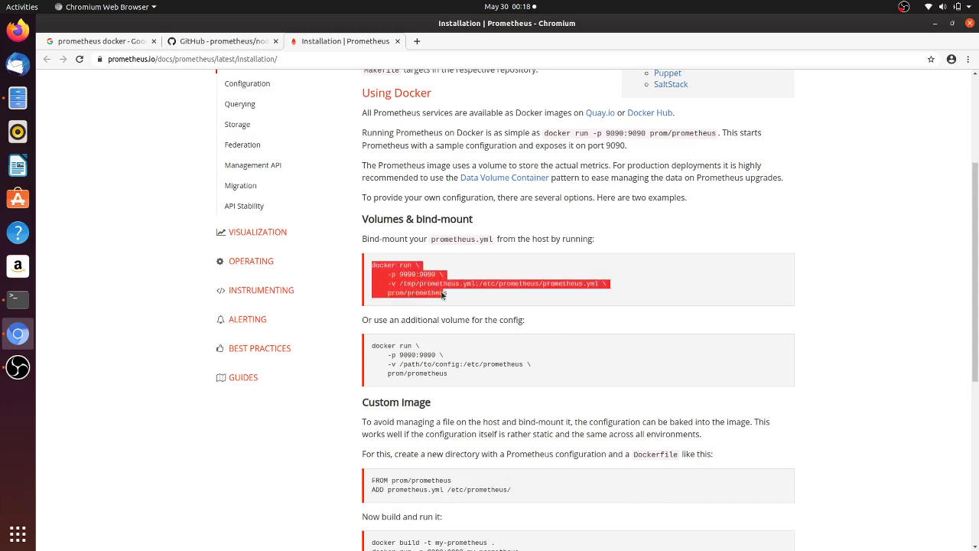
Step: Run docker ps in a cleared terminal to confirm node-exporter is running
{"action": "key", "text": "alt+Tab"}
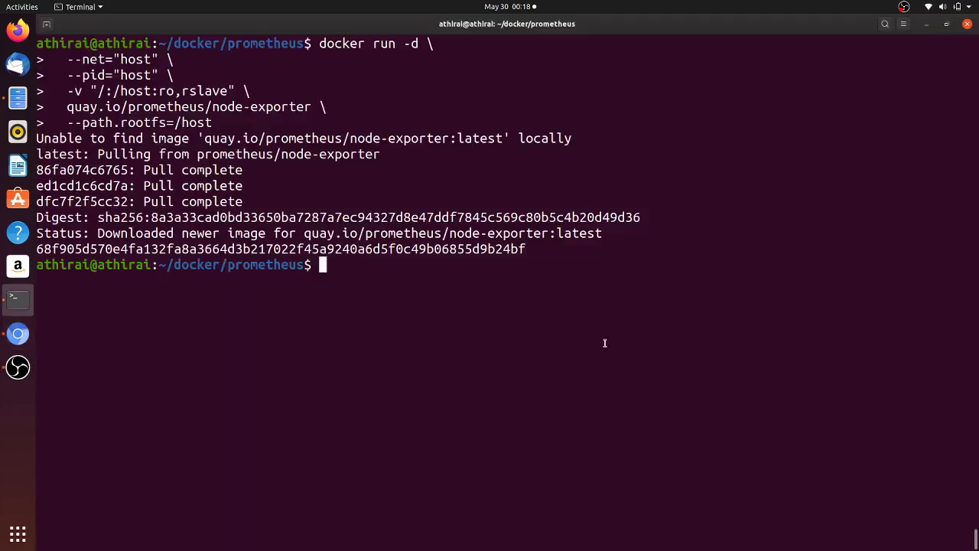
{"action": "key", "text": "ctrl+l"}
{"action": "type", "text": "ca"}
{"action": "key", "text": "BackSpace"}
{"action": "key", "text": "BackSpace"}
{"action": "type", "text": "docker "}
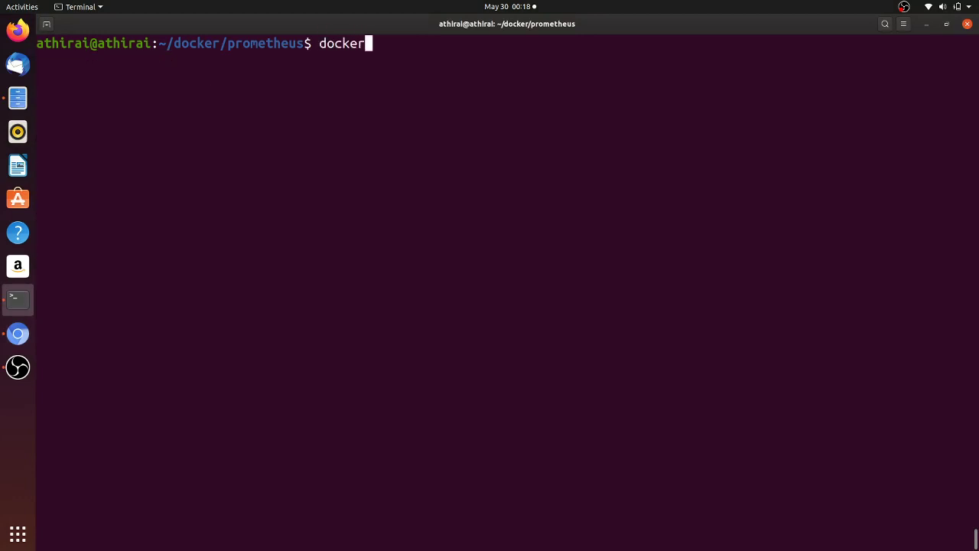
{"action": "type", "text": "ps"}
{"action": "key", "text": "Return"}
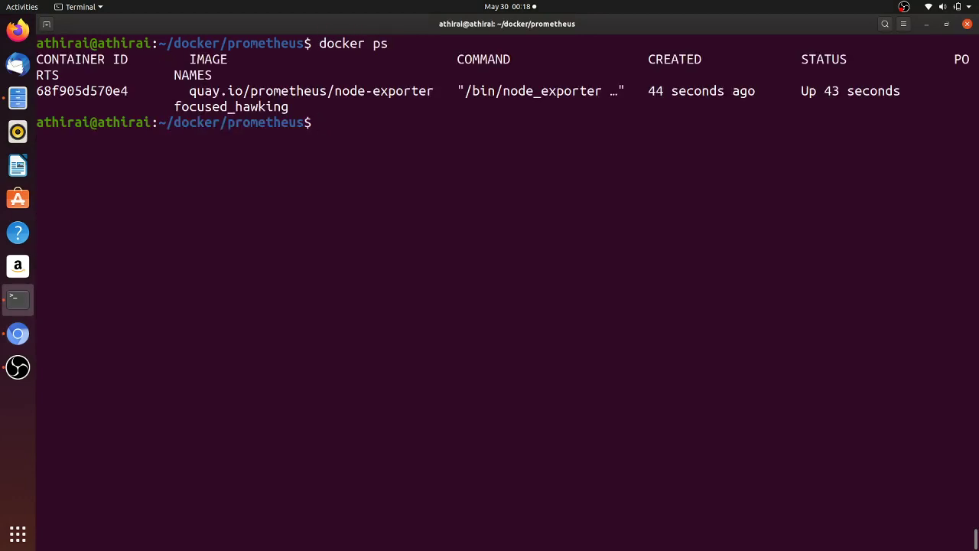
Step: Print the prometheus.yml configuration with cat
{"action": "type", "text": "cat"}
{"action": "key", "text": "ctrl+l"}
{"action": "type", "text": "p"}
{"action": "key", "text": "Tab"}
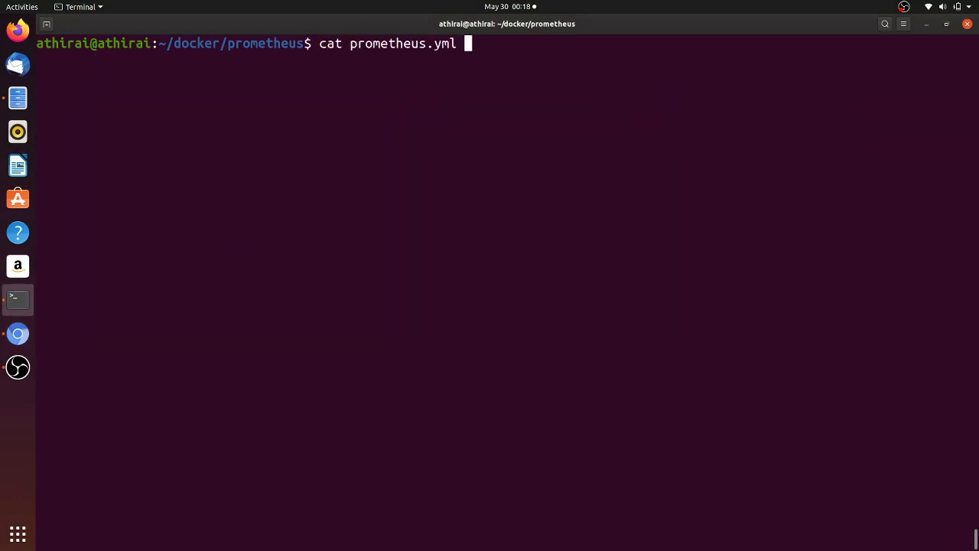
{"action": "key", "text": "Return"}
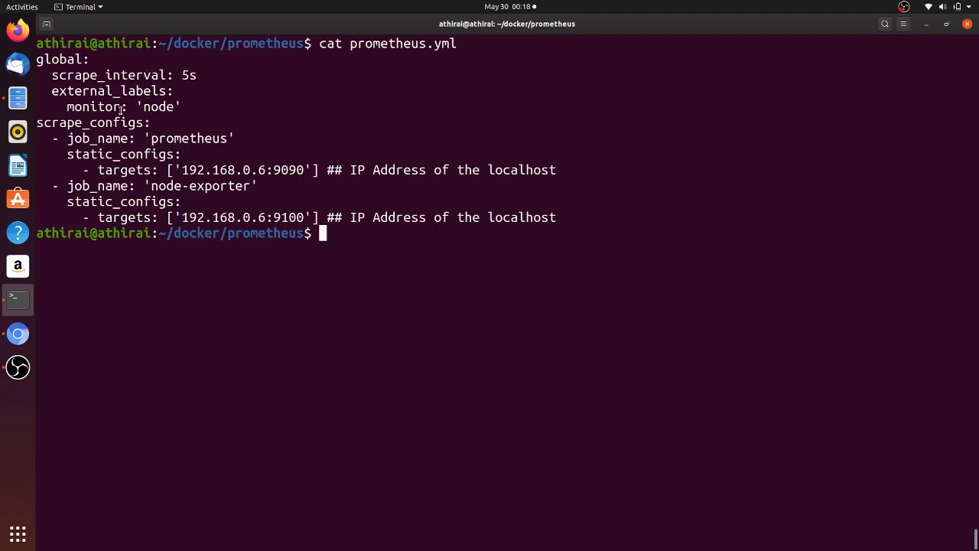
Step: Review the 5s scrape interval, prometheus job and targets 192.168.0.6:9090 and 192.168.0.6:9100
{"action": "left_click_drag", "start_coordinate": [184, 75], "coordinate": [196, 74]}
{"action": "left_click_drag", "start_coordinate": [151, 138], "coordinate": [228, 139]}
{"action": "left_click_drag", "start_coordinate": [281, 175], "coordinate": [275, 175]}
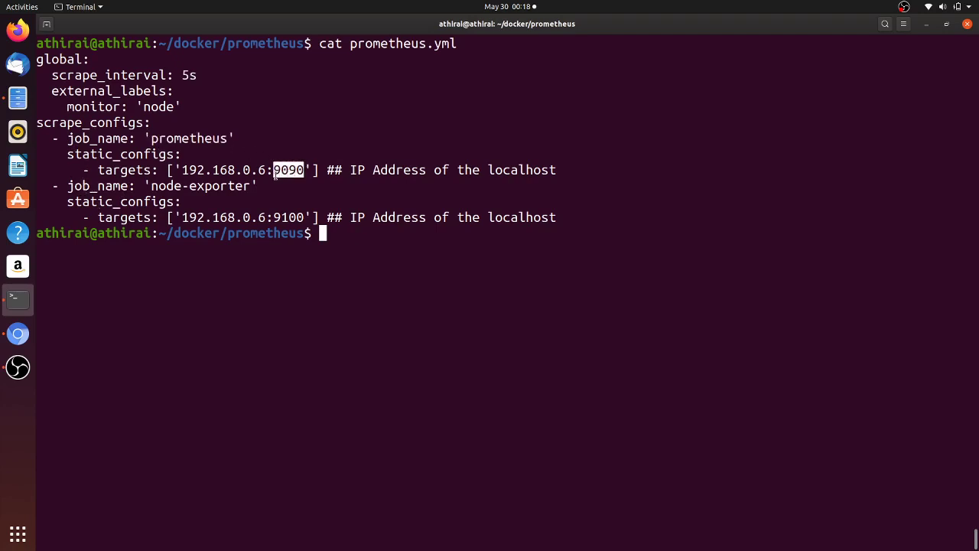
{"action": "left_click_drag", "start_coordinate": [273, 217], "coordinate": [304, 218]}
{"action": "left_click", "coordinate": [277, 217]}
{"action": "left_click_drag", "start_coordinate": [274, 217], "coordinate": [304, 217]}
{"action": "left_click_drag", "start_coordinate": [182, 218], "coordinate": [266, 217]}
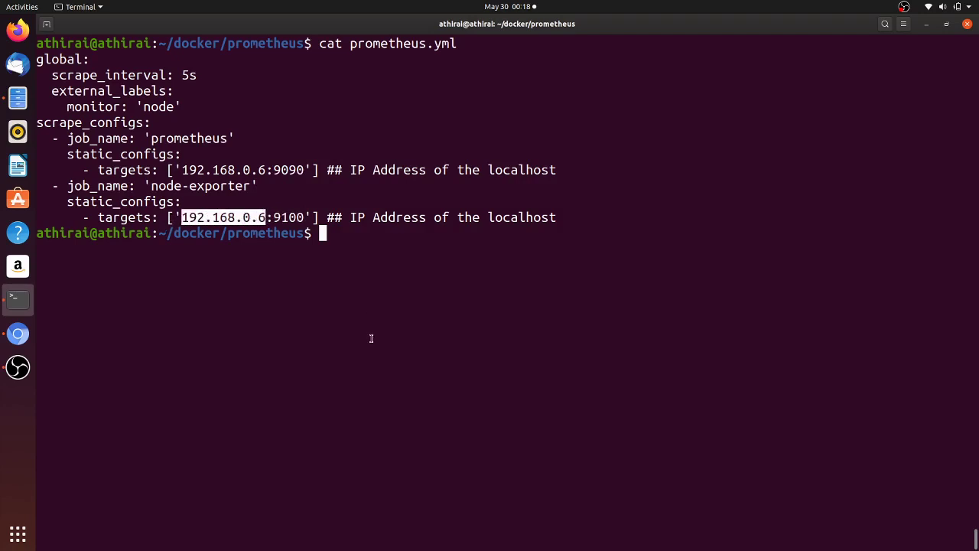
Step: Confirm the host IP 192.168.0.6 with ifconfig and re-print prometheus.yml
{"action": "type", "text": "ifconfig"}
{"action": "key", "text": "Return"}
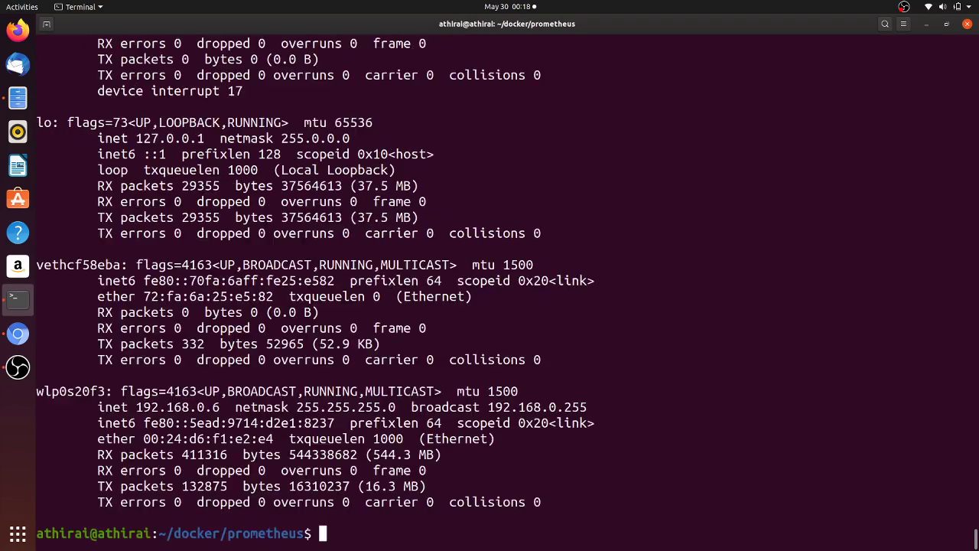
{"action": "double_click", "coordinate": [191, 406]}
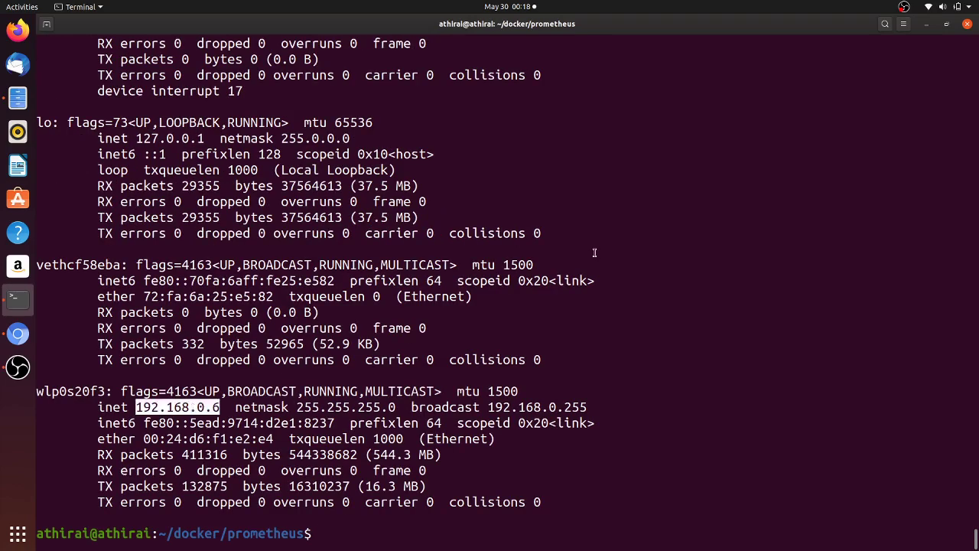
{"action": "type", "text": "cat prometheus.yml"}
{"action": "key", "text": "Return"}
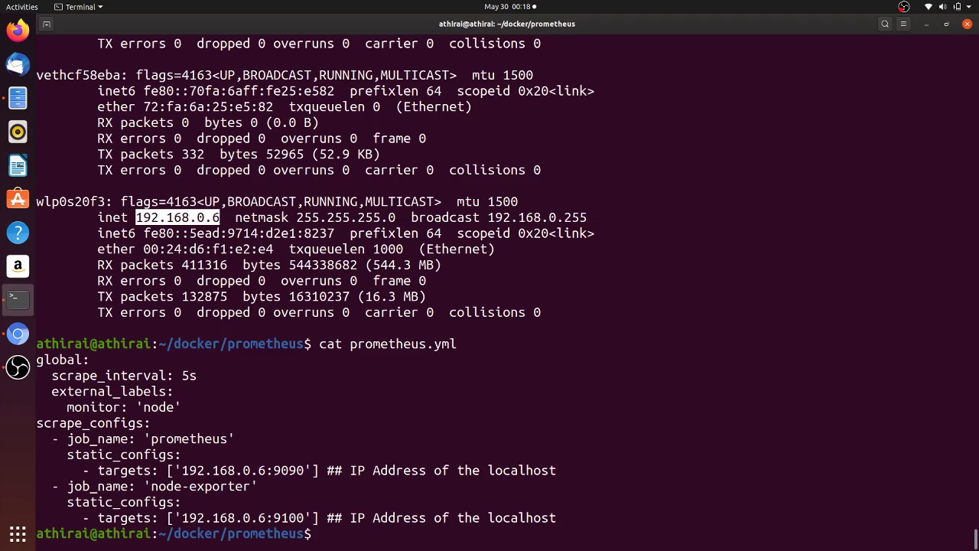
Step: Recall the Prometheus docker run command from history with $PWD and run it on port 9090
{"action": "key", "text": "ctrl+r"}
{"action": "type", "text": "$PWD"}
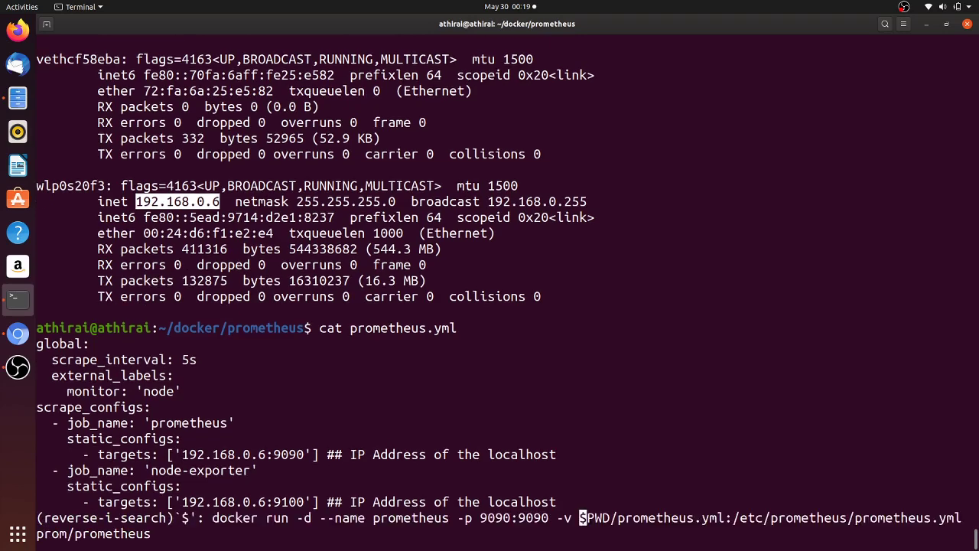
{"action": "key", "text": "Right"}
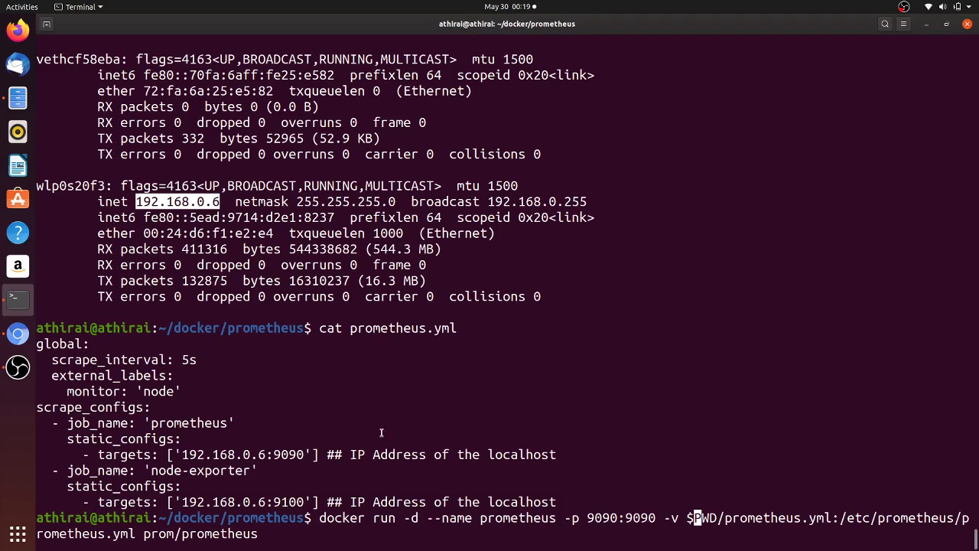
{"action": "key", "text": "ctrl+l"}
{"action": "key", "text": "Return"}
{"action": "key", "text": "alt+Tab"}
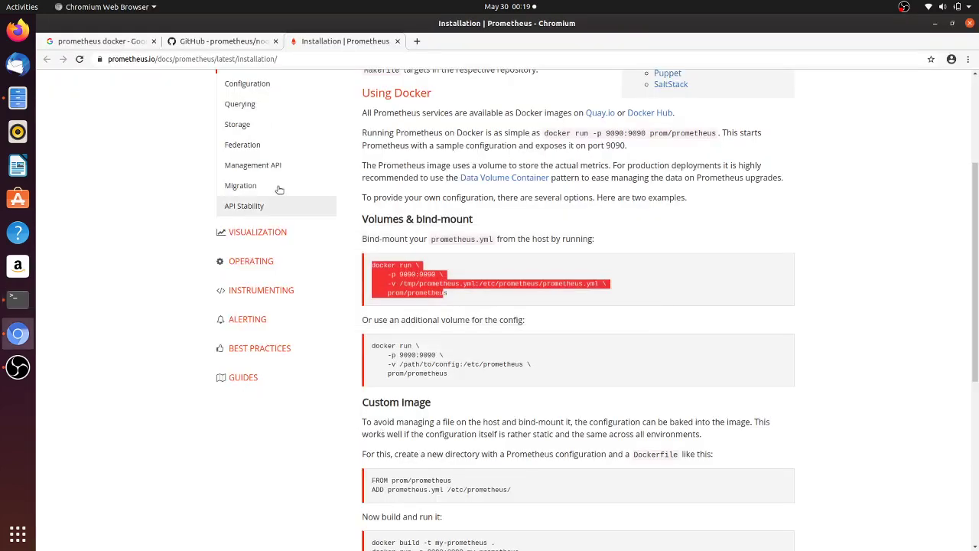
Step: Change the Google search to 'grafana docker'
{"action": "left_click", "coordinate": [95, 43]}
{"action": "left_click_drag", "start_coordinate": [172, 91], "coordinate": [57, 91]}
{"action": "key", "text": "BackSpace"}
{"action": "type", "text": "grafana docker"}
{"action": "key", "text": "Return"}
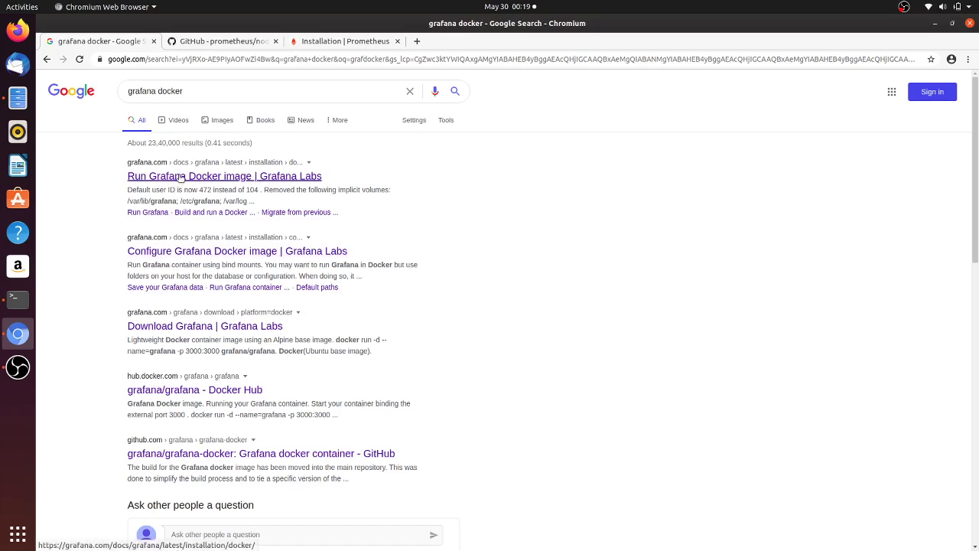
Step: Open the grafana/grafana Docker Hub page and select its docker run command for port 3000
{"action": "scroll", "coordinate": [221, 361], "scroll_direction": "down", "scroll_amount": 1}
{"action": "left_click", "coordinate": [221, 362]}
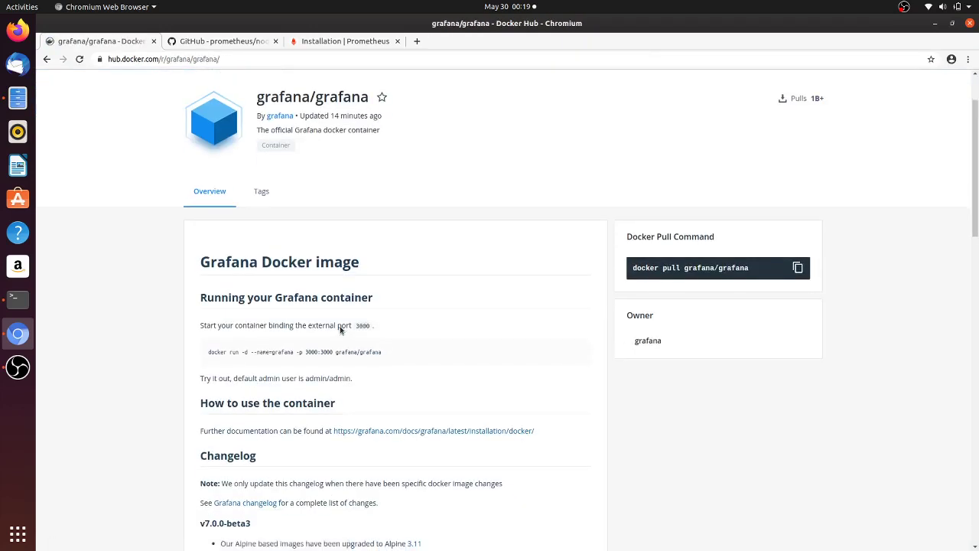
{"action": "scroll", "coordinate": [339, 328], "scroll_direction": "down", "scroll_amount": 2}
{"action": "left_click_drag", "start_coordinate": [208, 272], "coordinate": [385, 273]}
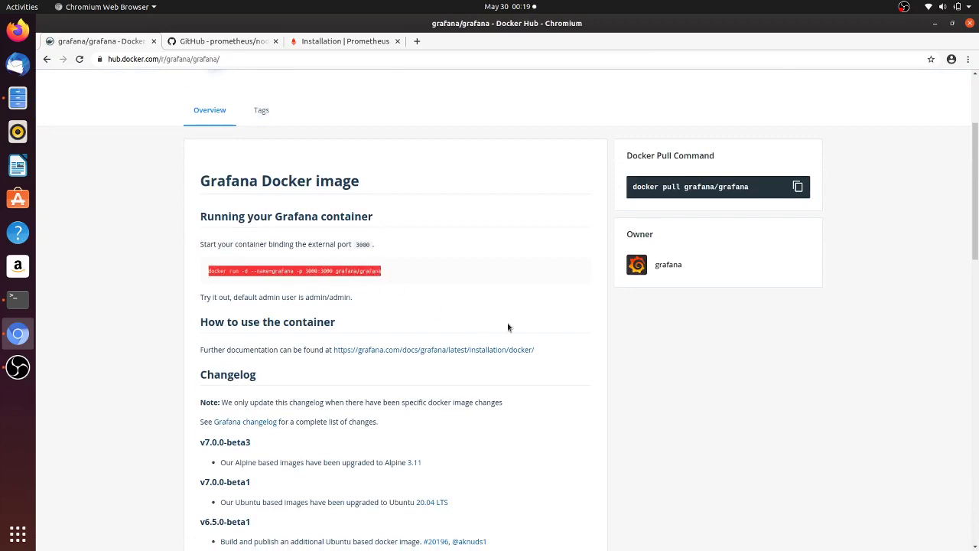
Step: Run docker ps to confirm prometheus on port 9090 and node-exporter are both up
{"action": "key", "text": "alt+Tab"}
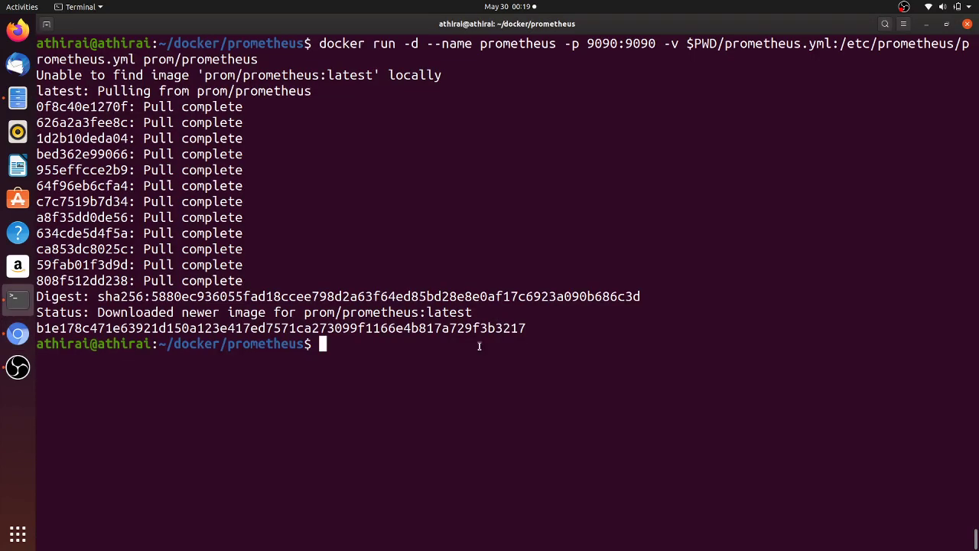
{"action": "type", "text": "dck"}
{"action": "key", "text": "BackSpace"}
{"action": "key", "text": "BackSpace"}
{"action": "type", "text": "ocker ps"}
{"action": "key", "text": "Return"}
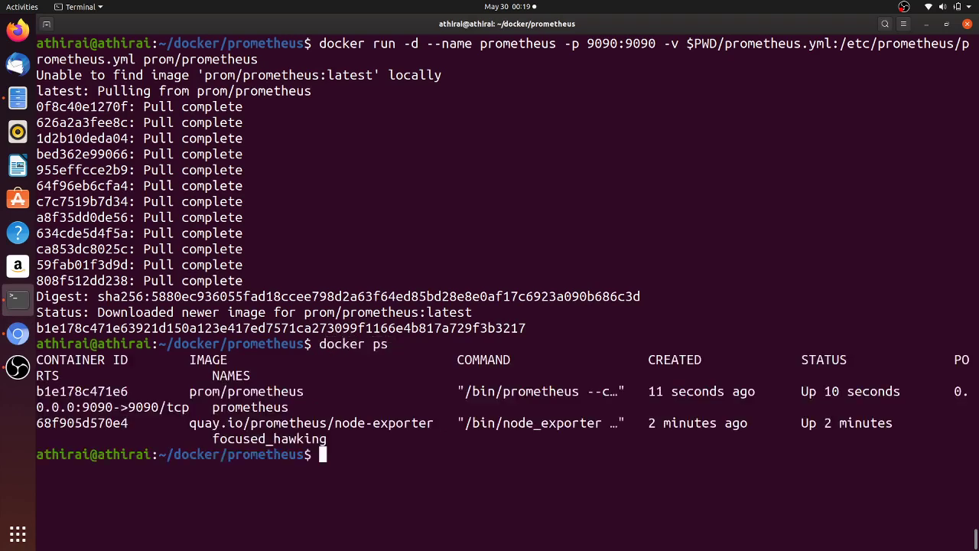
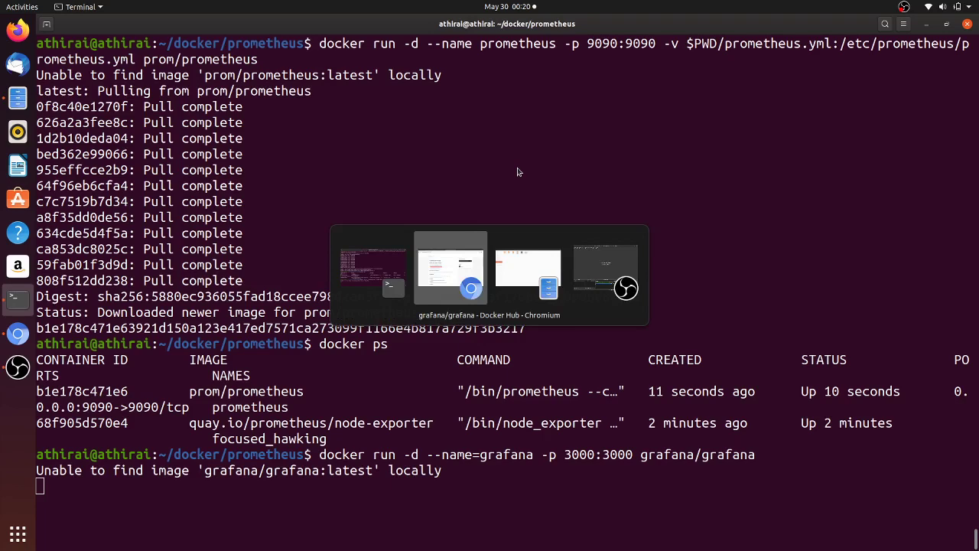
Step: Open the Prometheus web interface at localhost:9090 in a new browser tab
{"action": "key", "text": "alt+Tab"}
{"action": "left_click", "coordinate": [415, 40]}
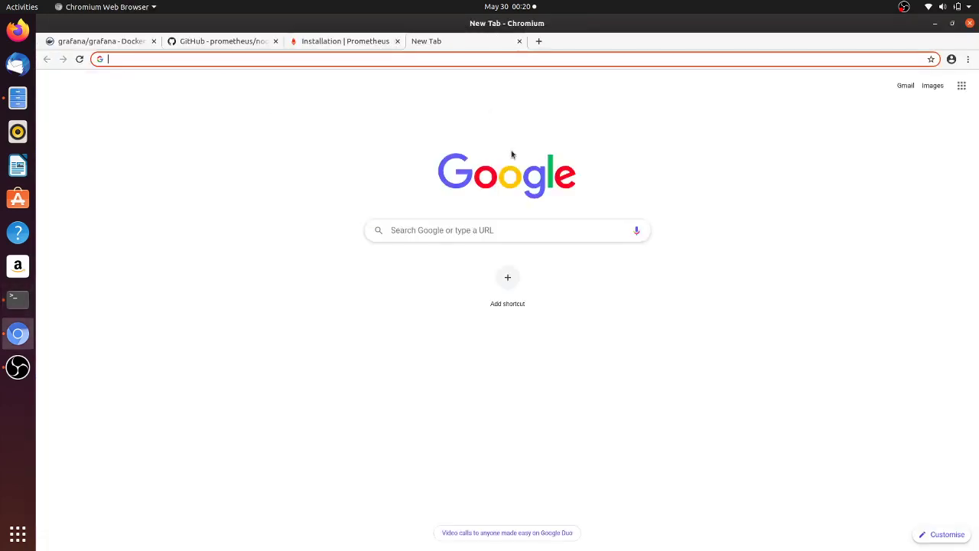
{"action": "type", "text": "localhost:"}
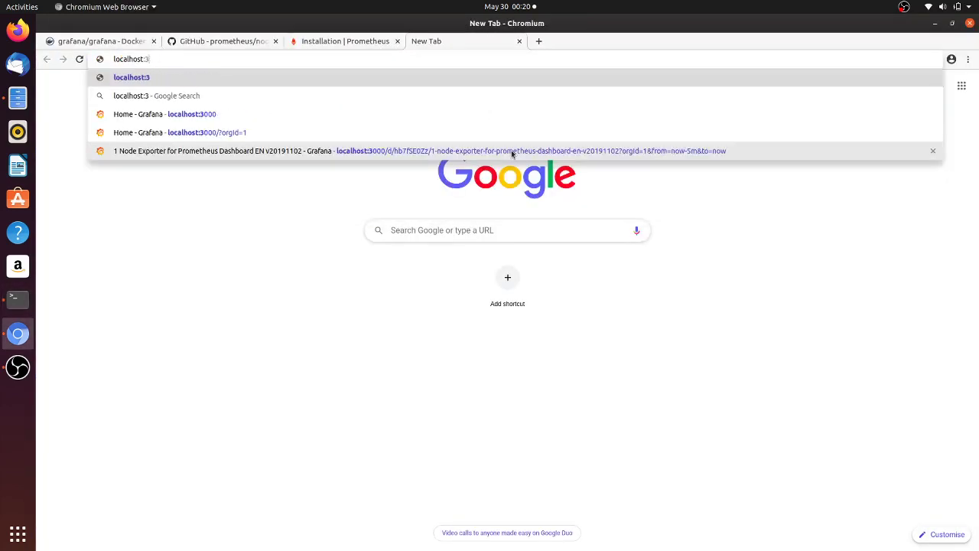
{"action": "type", "text": "9"}
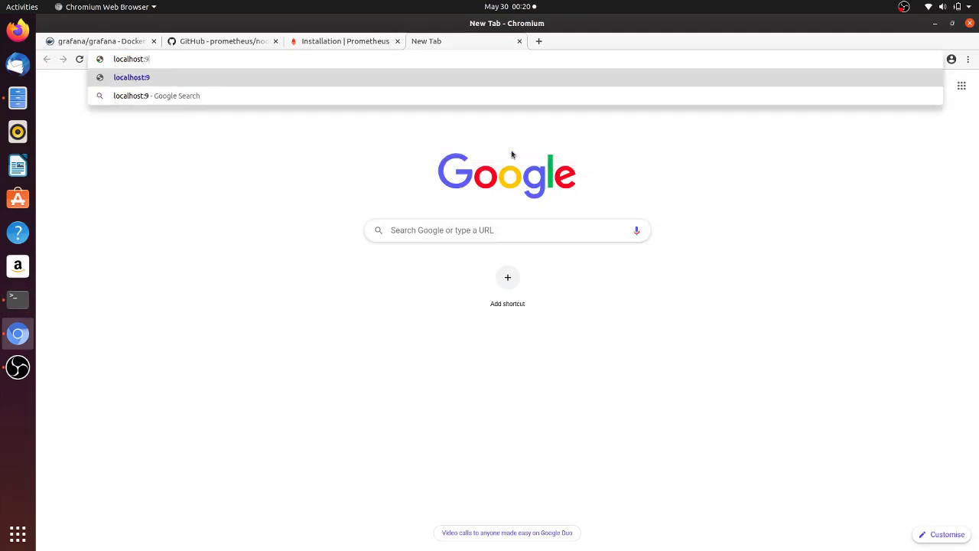
{"action": "type", "text": "090"}
{"action": "key", "text": "Return"}
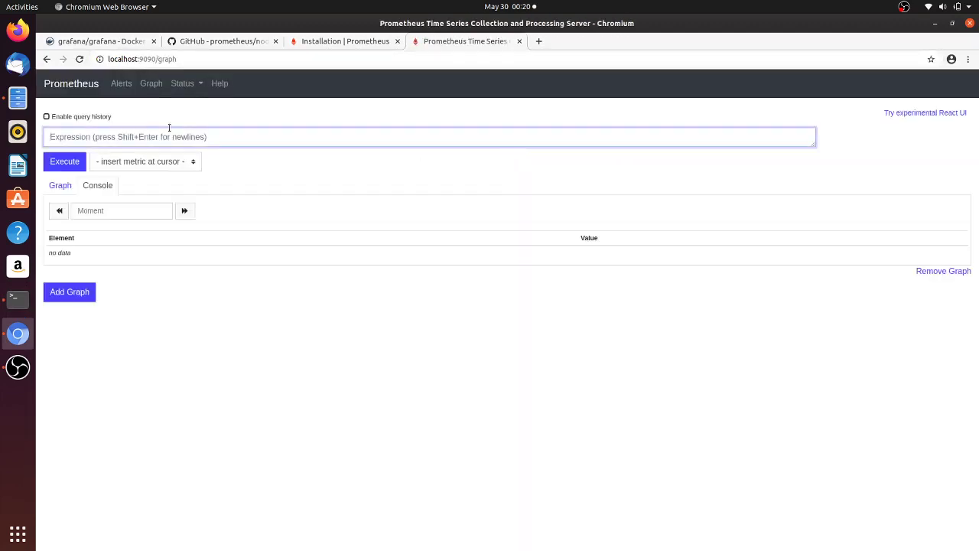
Step: Open Status > Service Discovery and expand the node-exporter and prometheus job labels
{"action": "left_click", "coordinate": [200, 83]}
{"action": "left_click", "coordinate": [210, 191]}
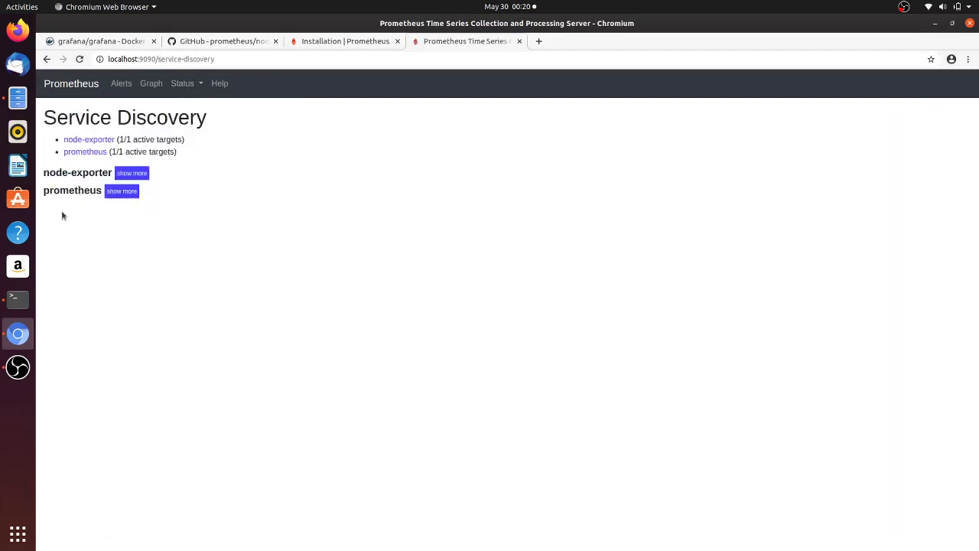
{"action": "left_click", "coordinate": [130, 173]}
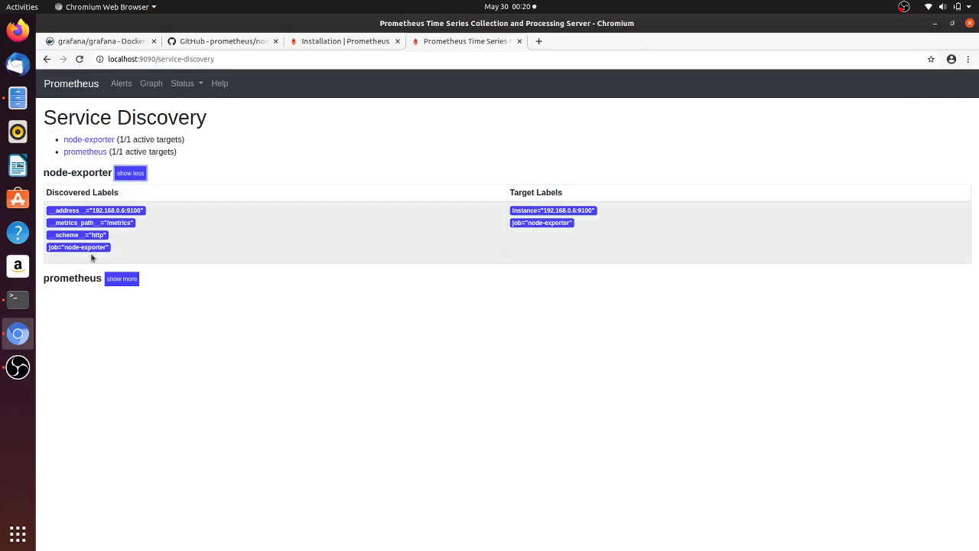
{"action": "left_click", "coordinate": [121, 278]}
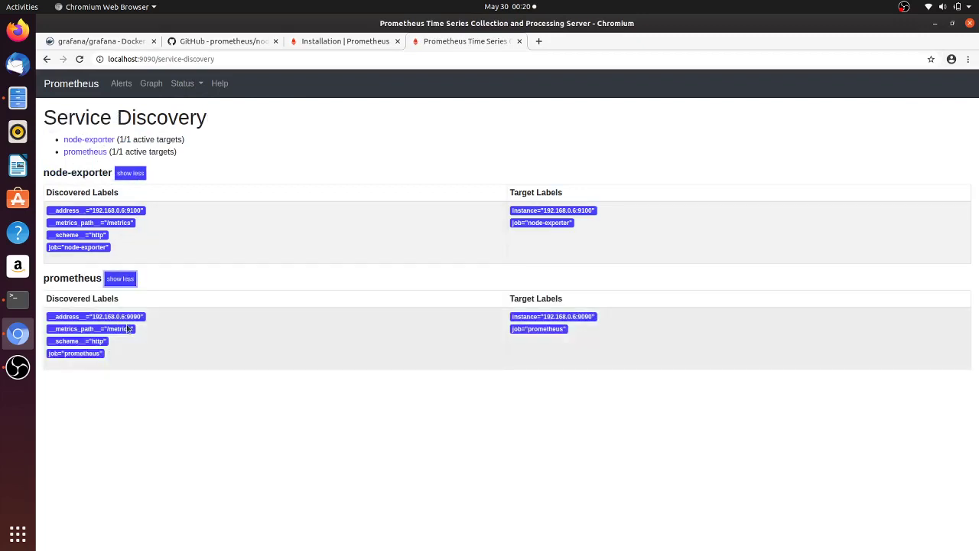
{"action": "left_click_drag", "start_coordinate": [127, 316], "coordinate": [142, 315]}
Step: Change the address to localhost:9100/metrics and load the node exporter metrics page
{"action": "left_click", "coordinate": [296, 60]}
{"action": "left_click", "coordinate": [162, 59]}
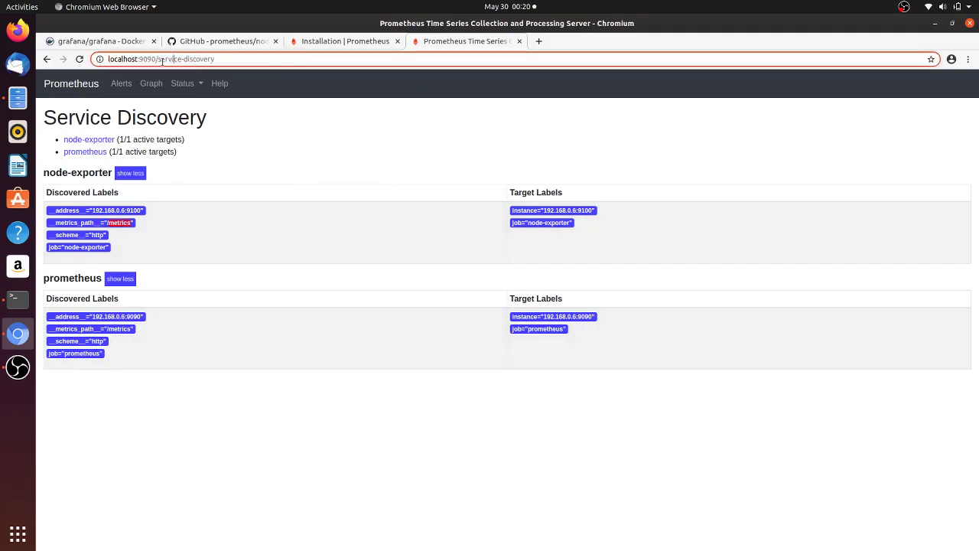
{"action": "left_click_drag", "start_coordinate": [158, 60], "coordinate": [301, 45]}
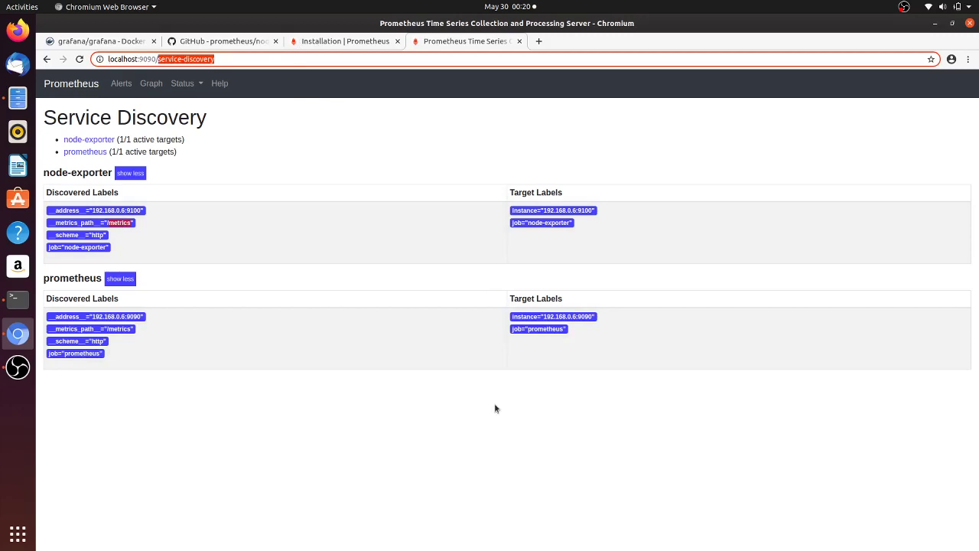
{"action": "key", "text": "BackSpace"}
{"action": "key", "text": "BackSpace"}
{"action": "key", "text": "BackSpace"}
{"action": "key", "text": "BackSpace"}
{"action": "key", "text": "BackSpace"}
{"action": "key", "text": "BackSpace"}
{"action": "type", "text": "9"}
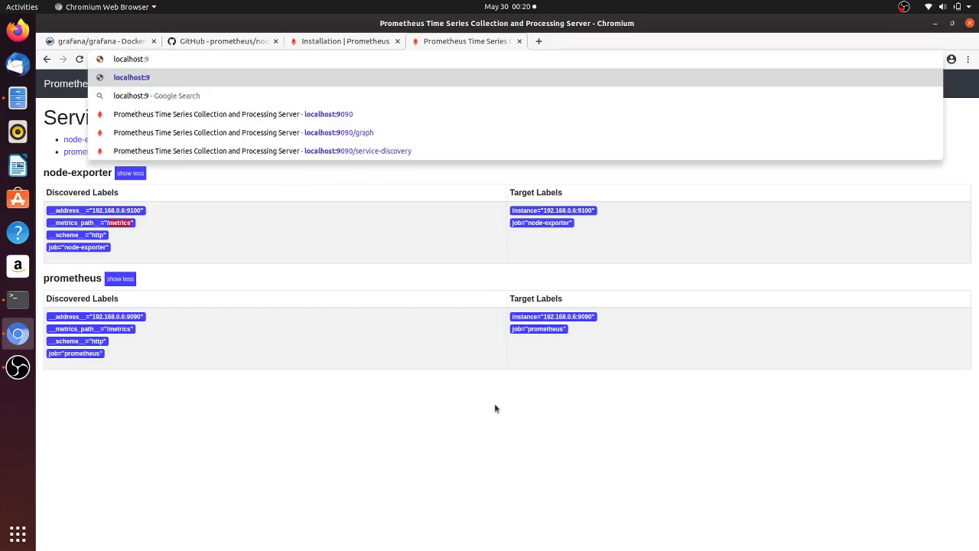
{"action": "type", "text": "00"}
{"action": "key", "text": "BackSpace"}
{"action": "type", "text": "90"}
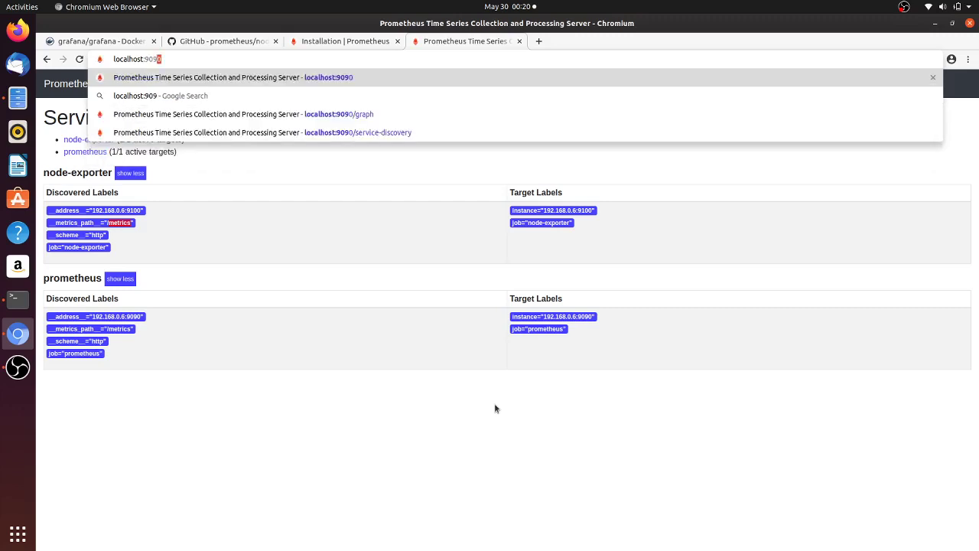
{"action": "type", "text": "/"}
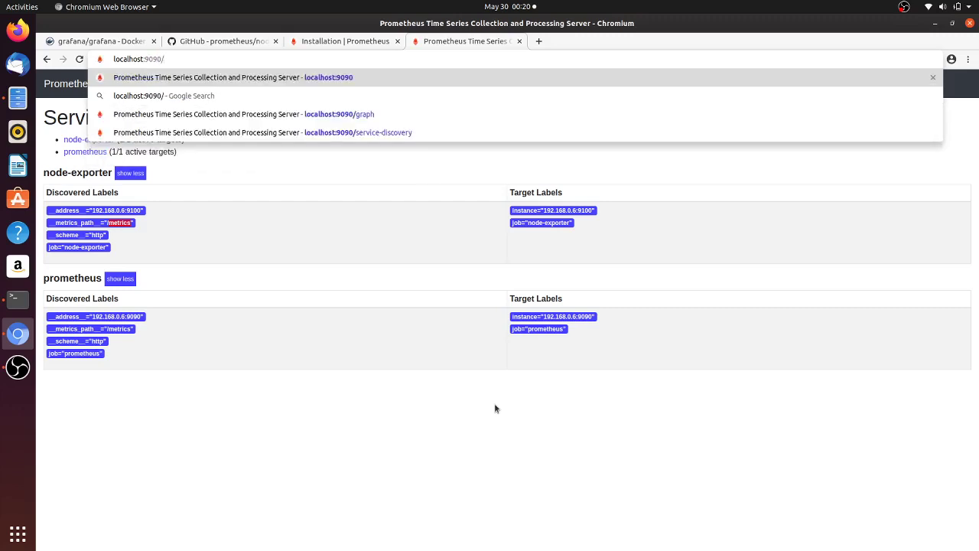
{"action": "type", "text": "m"}
{"action": "key", "text": "BackSpace"}
{"action": "key", "text": "BackSpace"}
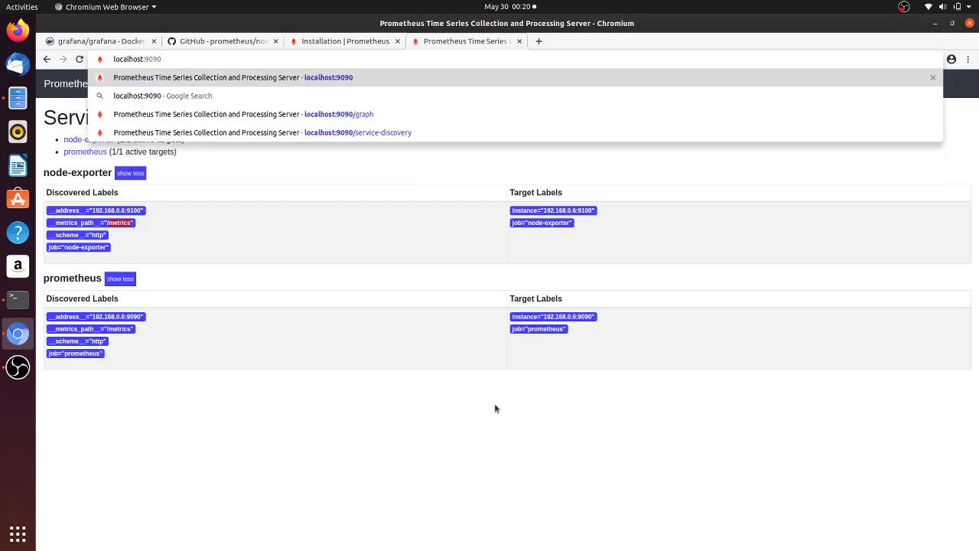
{"action": "key", "text": "BackSpace"}
{"action": "key", "text": "BackSpace"}
{"action": "key", "text": "BackSpace"}
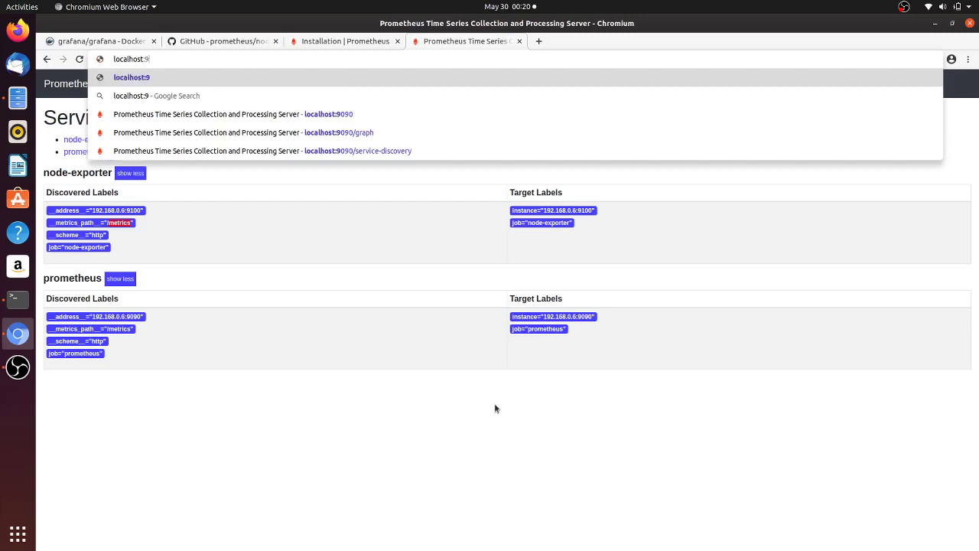
{"action": "type", "text": "100/"}
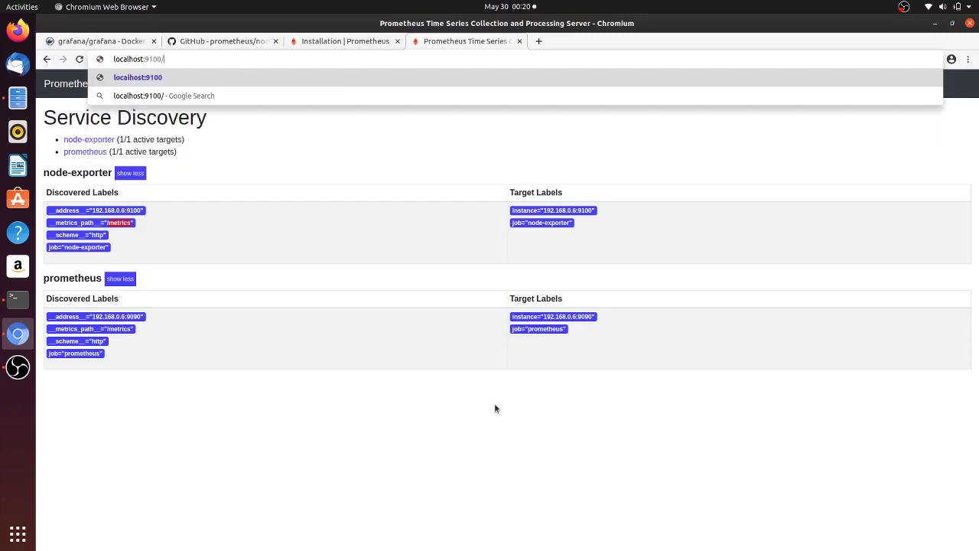
{"action": "type", "text": "metrics"}
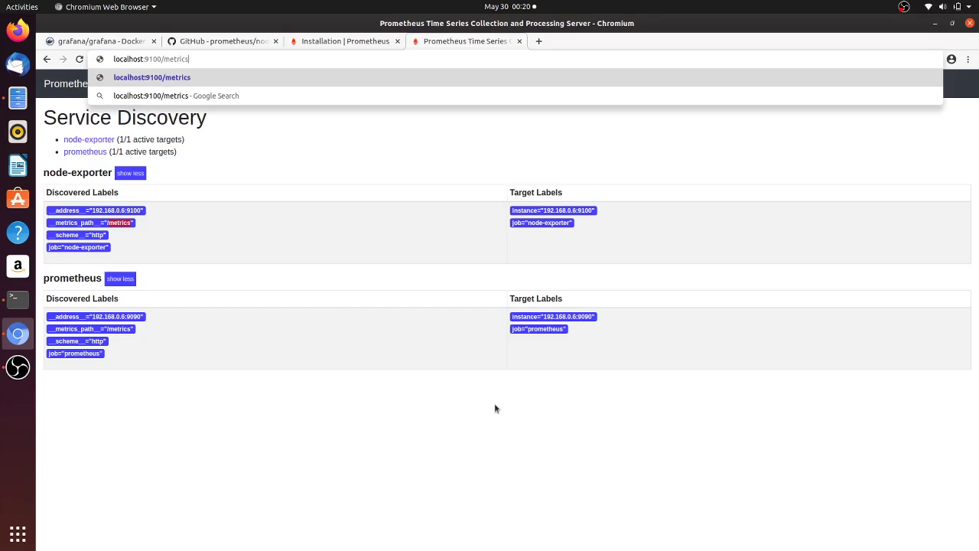
{"action": "key", "text": "Return"}
Step: Scroll through the node metrics output, then return to the terminal
{"action": "scroll", "coordinate": [177, 282], "scroll_direction": "down", "scroll_amount": 20}
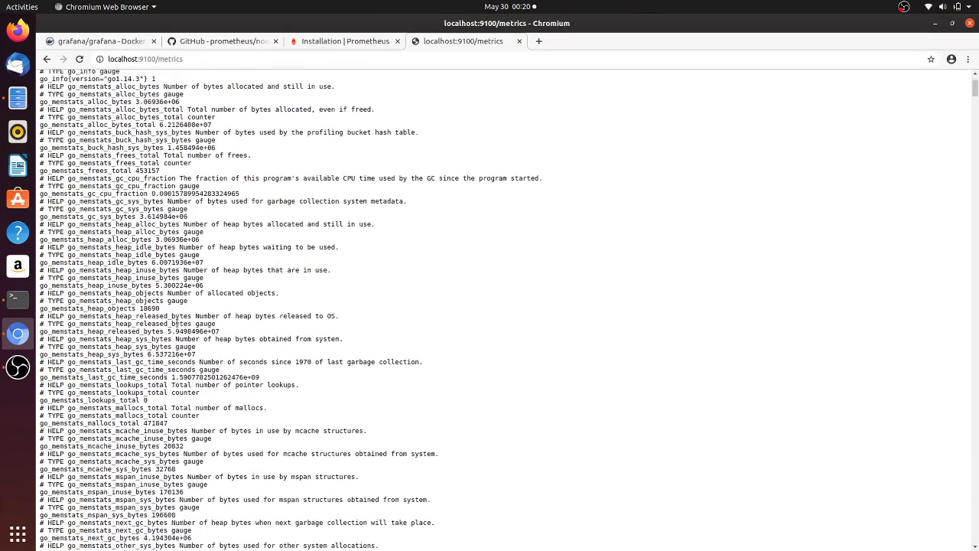
{"action": "scroll", "coordinate": [457, 351], "scroll_direction": "down", "scroll_amount": 2}
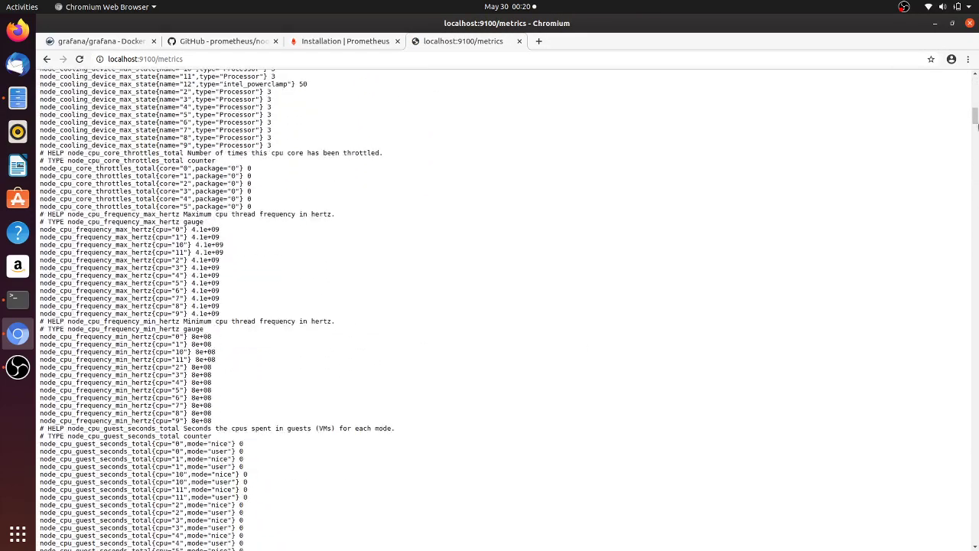
{"action": "left_click_drag", "start_coordinate": [975, 114], "coordinate": [975, 405]}
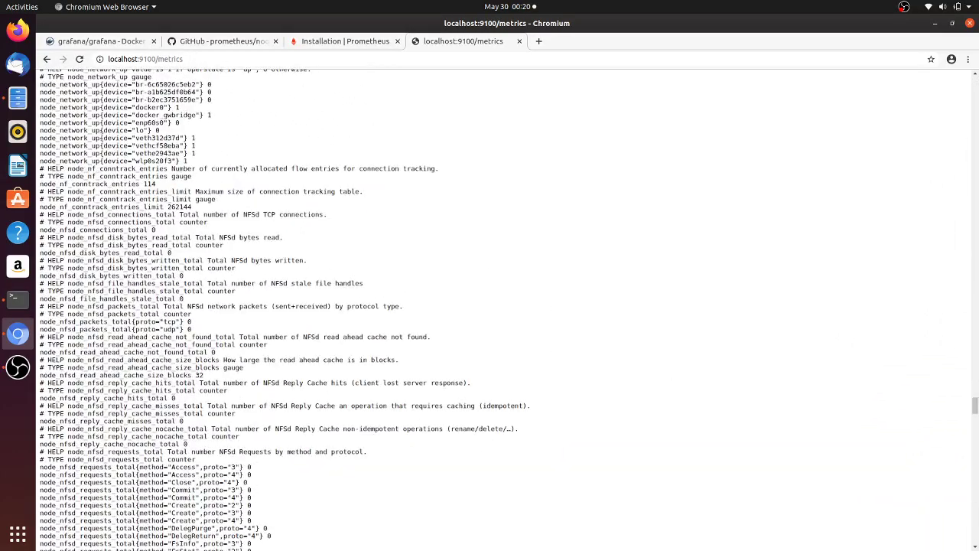
{"action": "left_click_drag", "start_coordinate": [92, 124], "coordinate": [330, 430]}
{"action": "scroll", "coordinate": [386, 425], "scroll_direction": "down", "scroll_amount": 5}
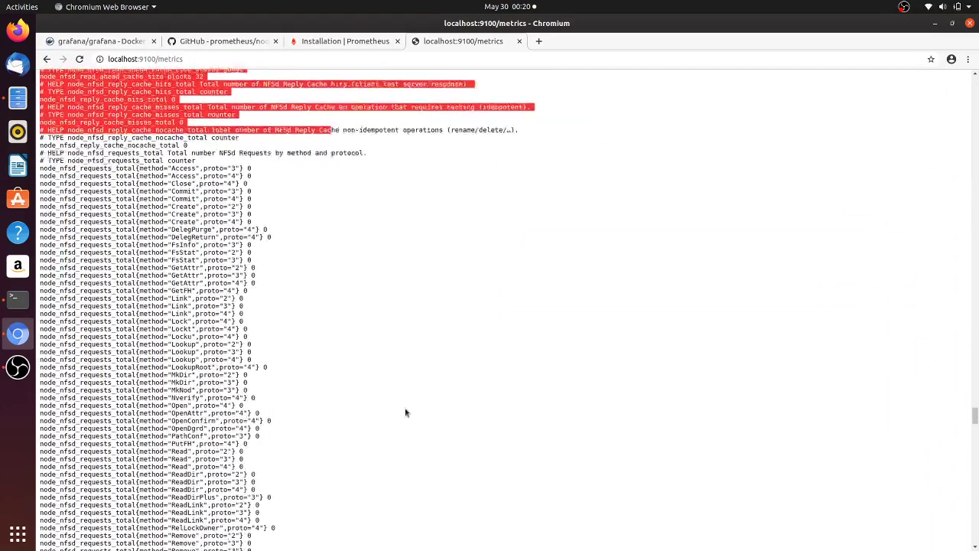
{"action": "scroll", "coordinate": [406, 413], "scroll_direction": "down", "scroll_amount": 18}
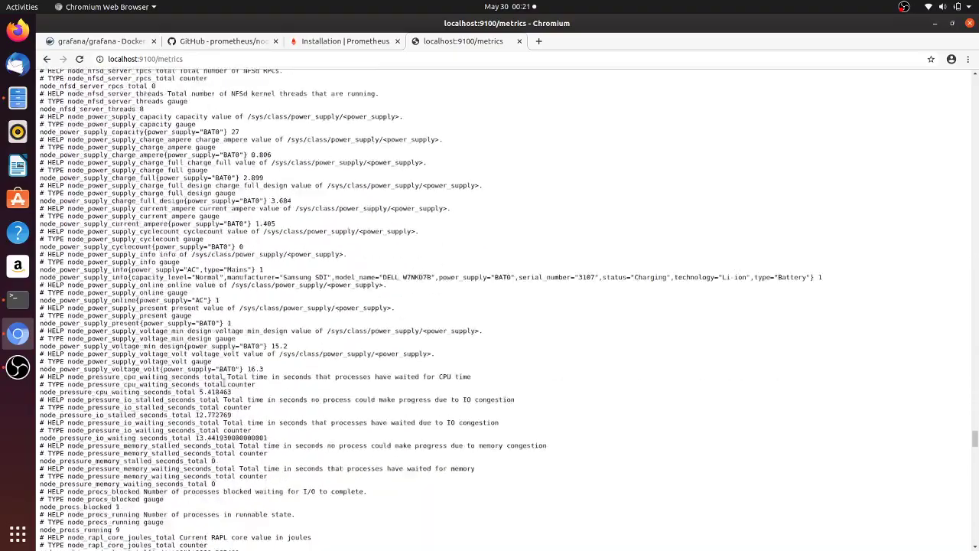
{"action": "scroll", "coordinate": [278, 369], "scroll_direction": "down", "scroll_amount": 12}
{"action": "scroll", "coordinate": [433, 159], "scroll_direction": "up", "scroll_amount": 4}
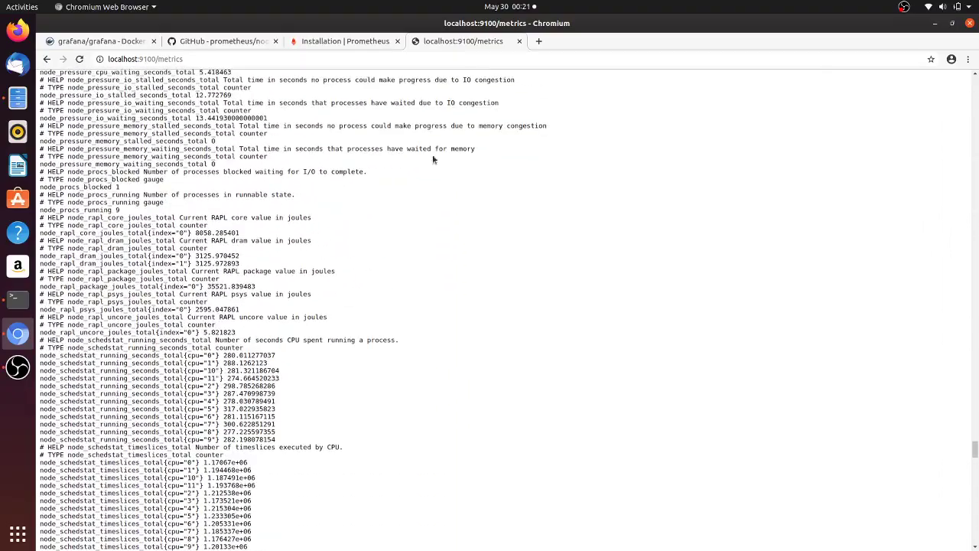
{"action": "left_click", "coordinate": [364, 42]}
{"action": "key", "text": "alt+Tab"}
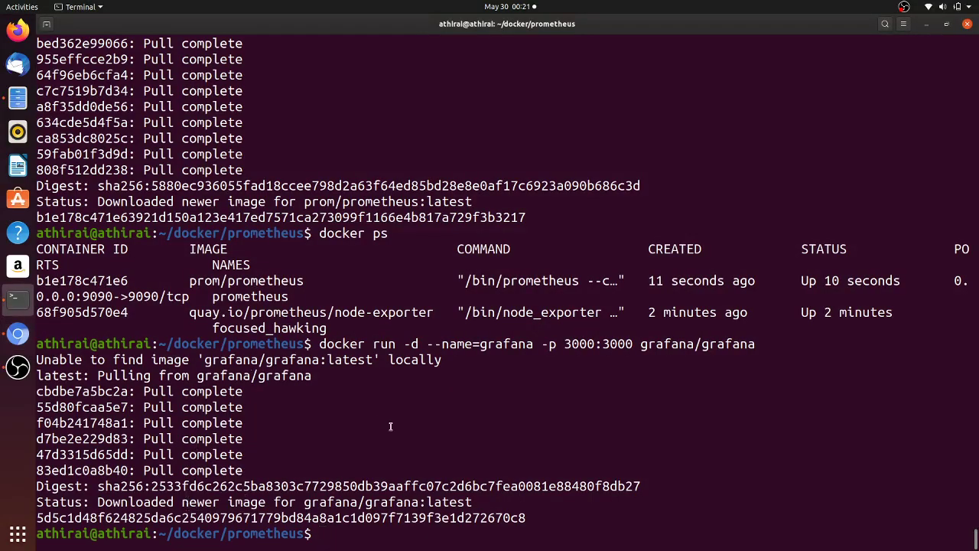
Step: Re-run docker ps and check the grafana/grafana container row and its creation time
{"action": "key", "text": "Up"}
{"action": "key", "text": "Up"}
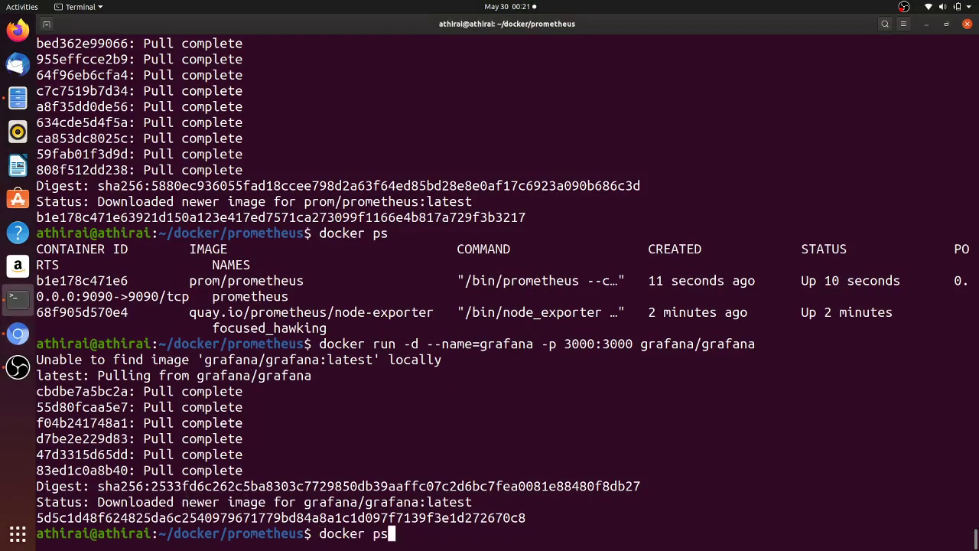
{"action": "key", "text": "Return"}
{"action": "double_click", "coordinate": [231, 439]}
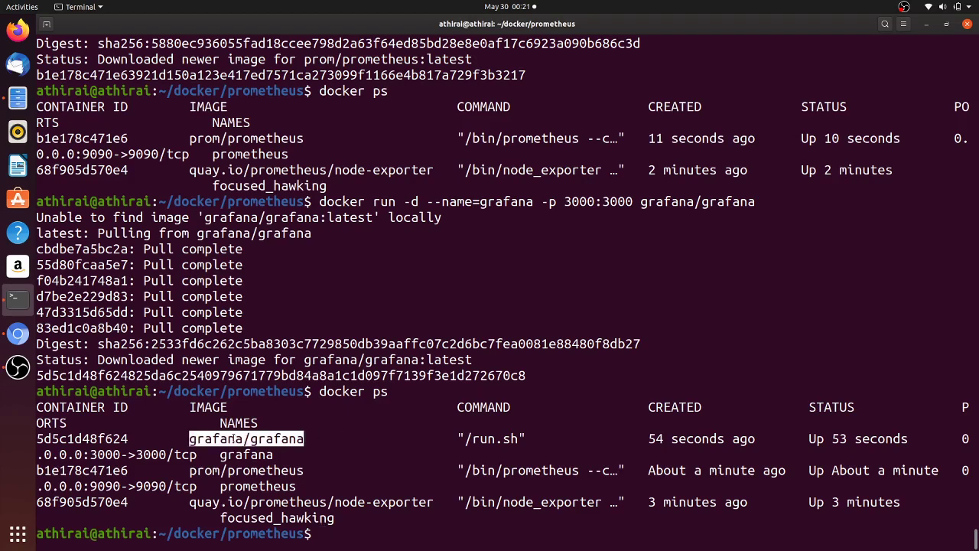
{"action": "double_click", "coordinate": [742, 438]}
{"action": "key", "text": "alt+Tab"}
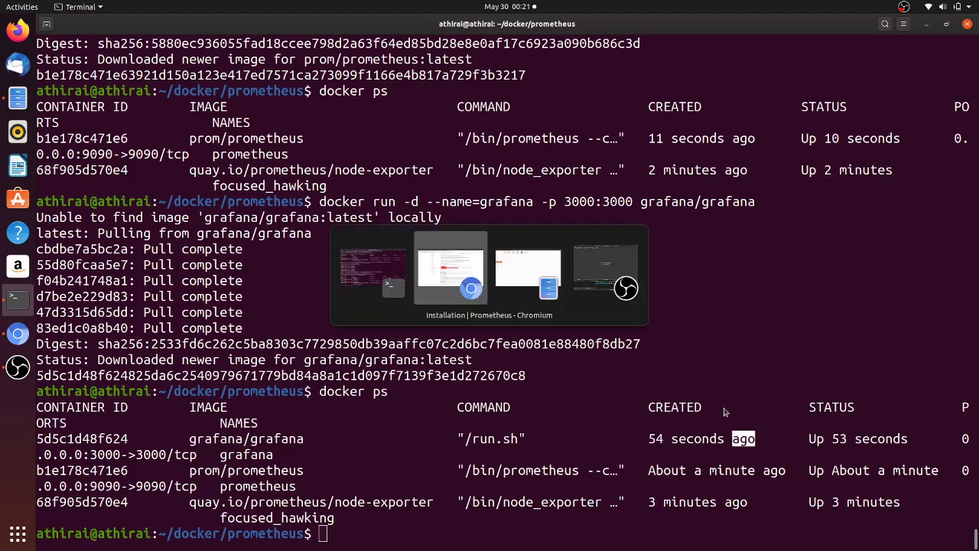
{"action": "key", "text": "ctrl+t"}
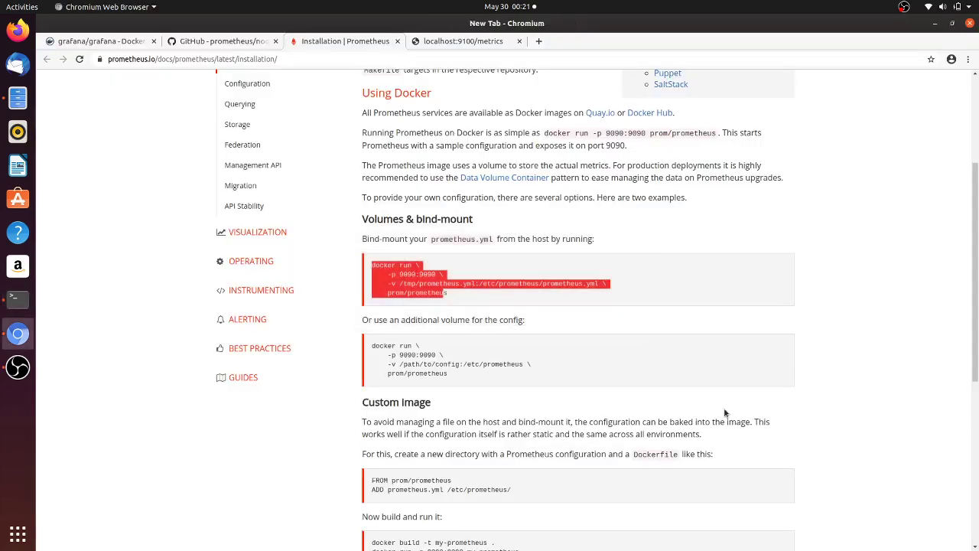
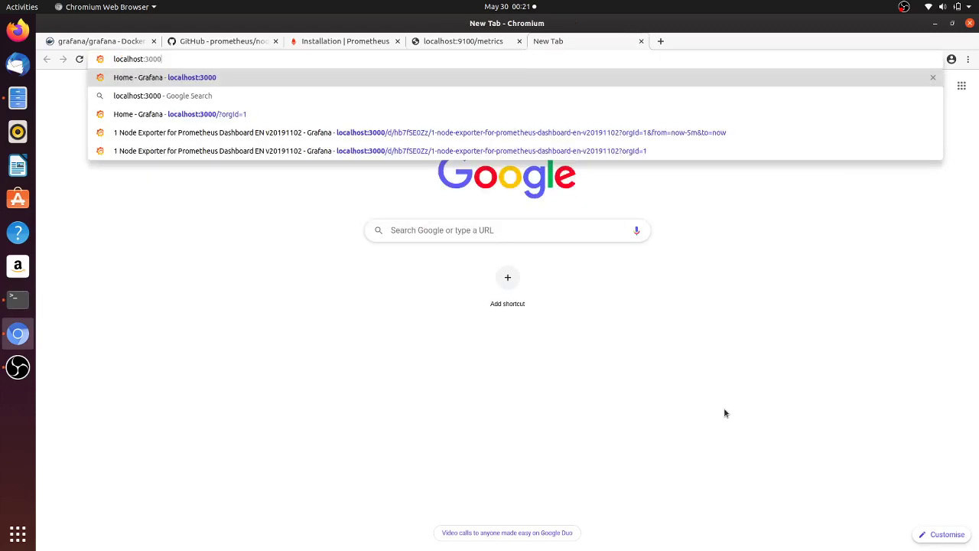
Step: Log in to Grafana at localhost:3000 with the default admin account and submit a new password
{"action": "key", "text": "Return"}
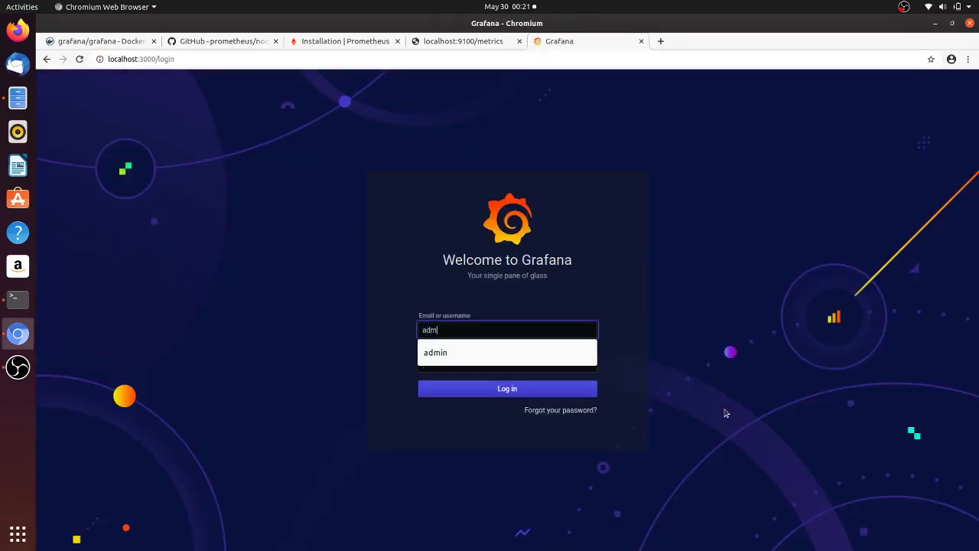
{"action": "key", "text": "Tab"}
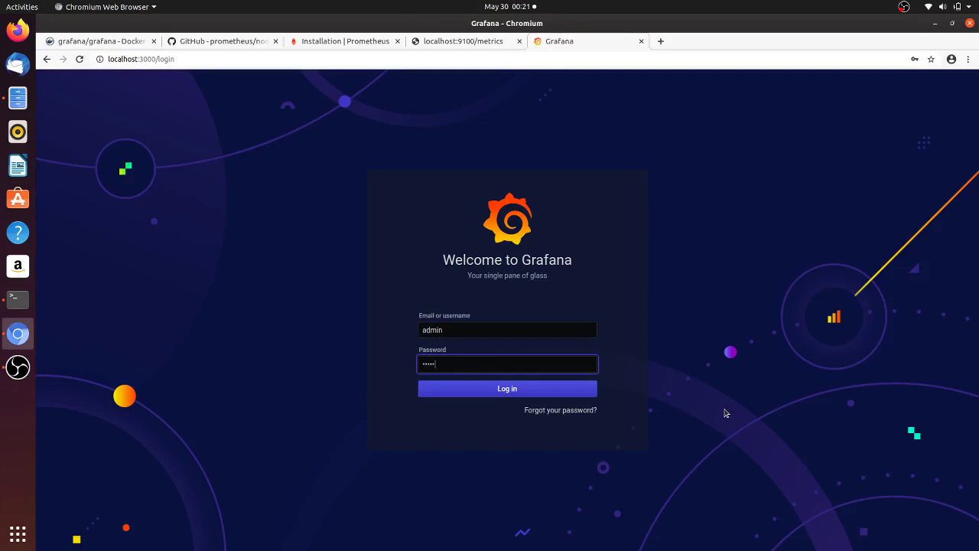
{"action": "key", "text": "Return"}
{"action": "key", "text": "Tab"}
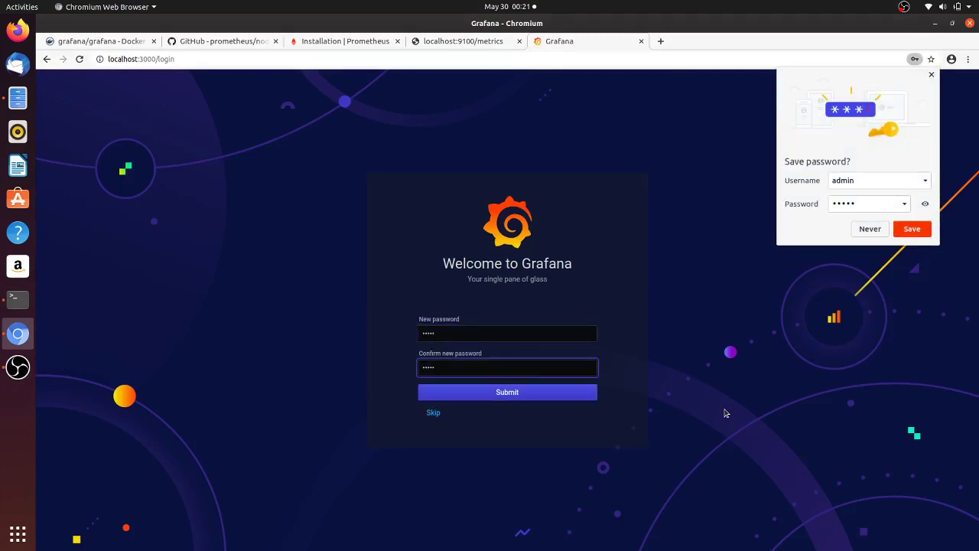
{"action": "key", "text": "Return"}
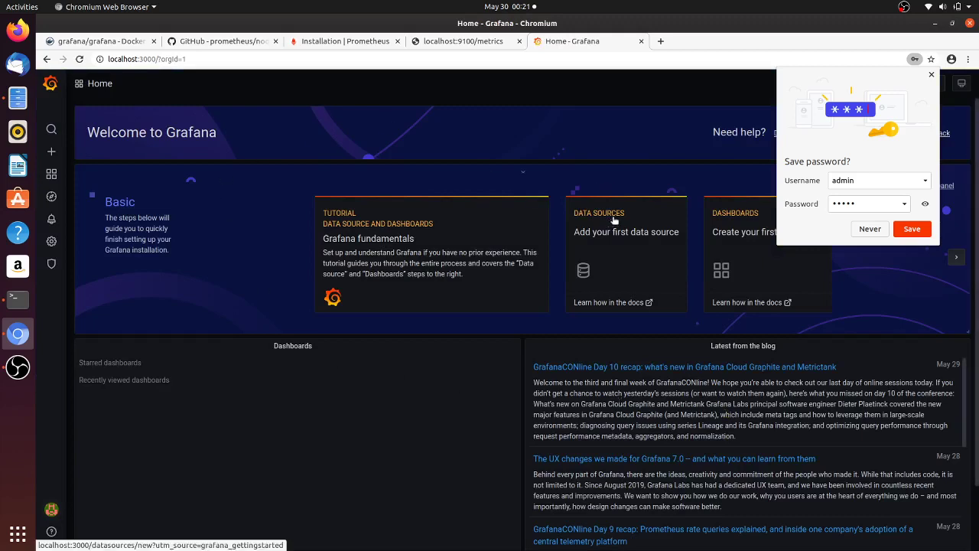
Step: Add Prometheus as a data source and reopen its settings from the Data Sources list
{"action": "left_click", "coordinate": [614, 220]}
{"action": "left_click", "coordinate": [403, 227]}
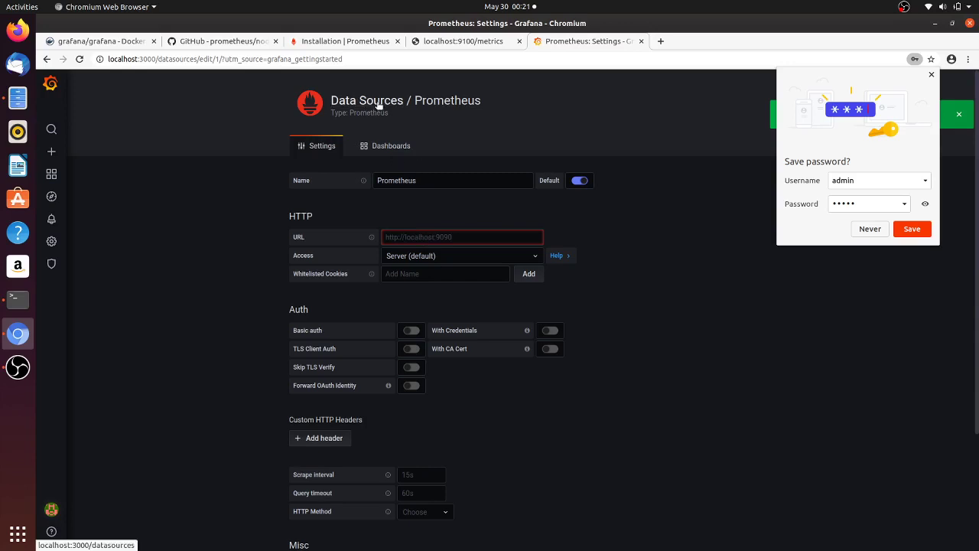
{"action": "left_click", "coordinate": [375, 103]}
{"action": "left_click", "coordinate": [400, 228]}
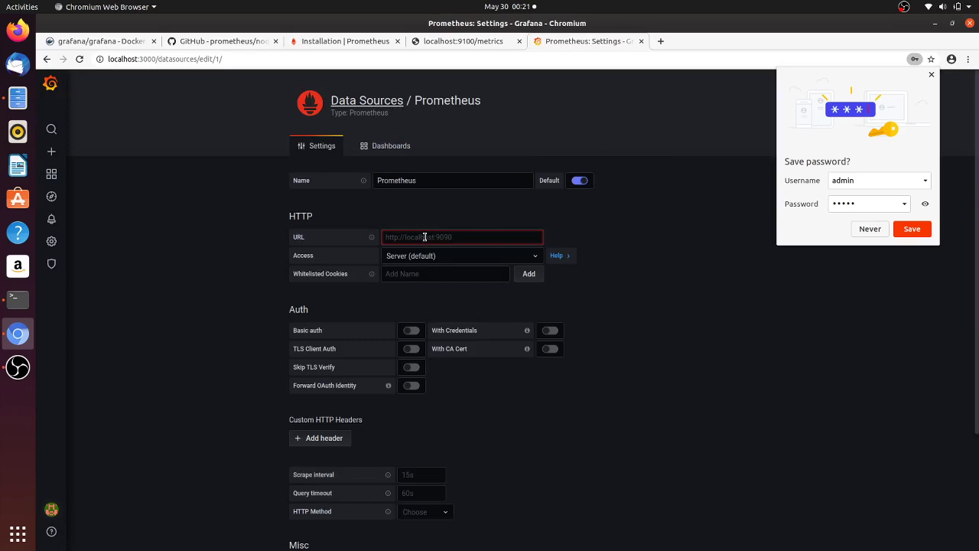
Step: Begin typing 'htt' into the data source URL field, then switch to the terminal
{"action": "key", "text": "shift+slash"}
{"action": "key", "text": "Escape"}
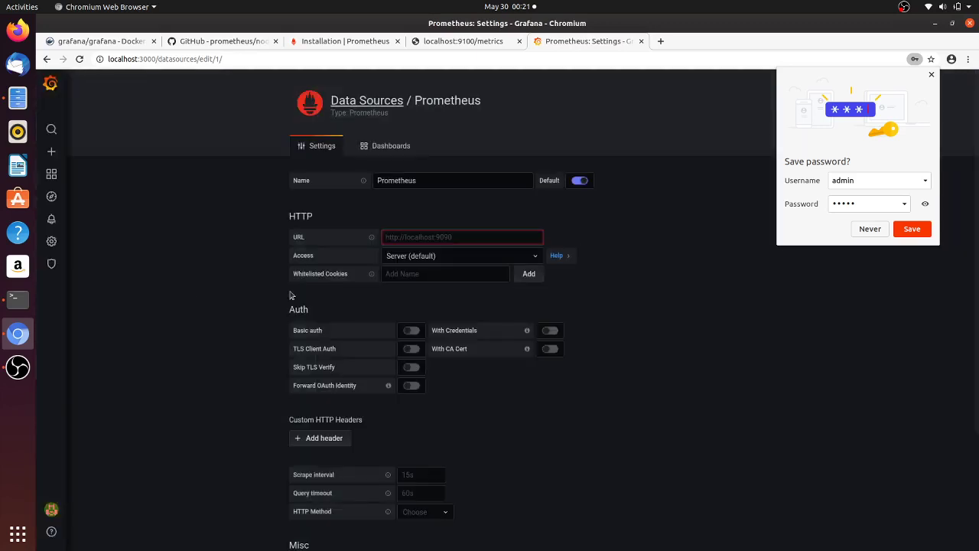
{"action": "left_click", "coordinate": [496, 239]}
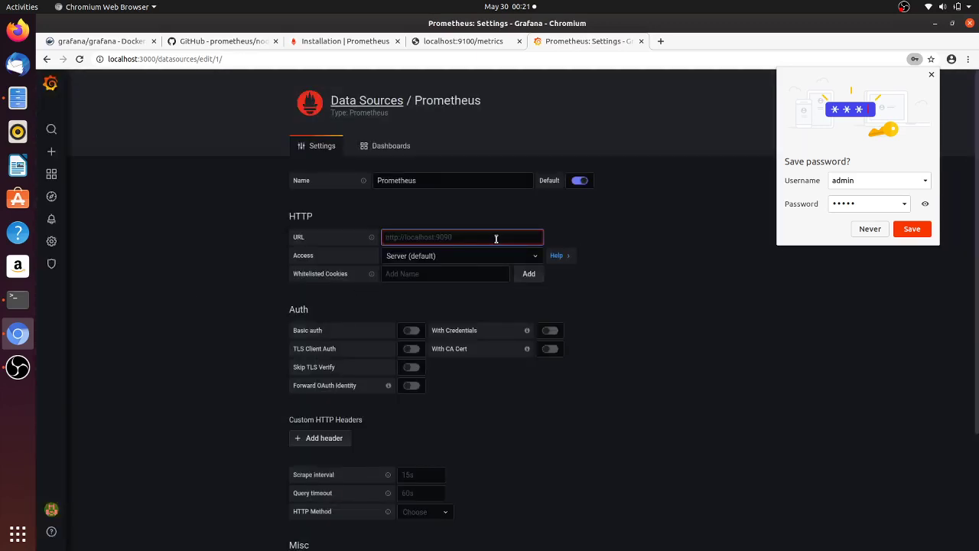
{"action": "type", "text": "http://"}
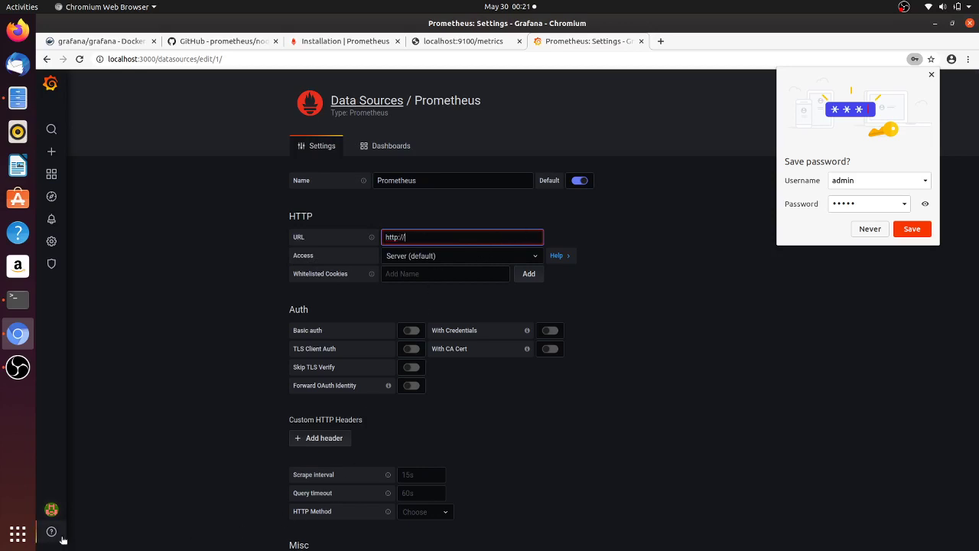
{"action": "left_click", "coordinate": [13, 308]}
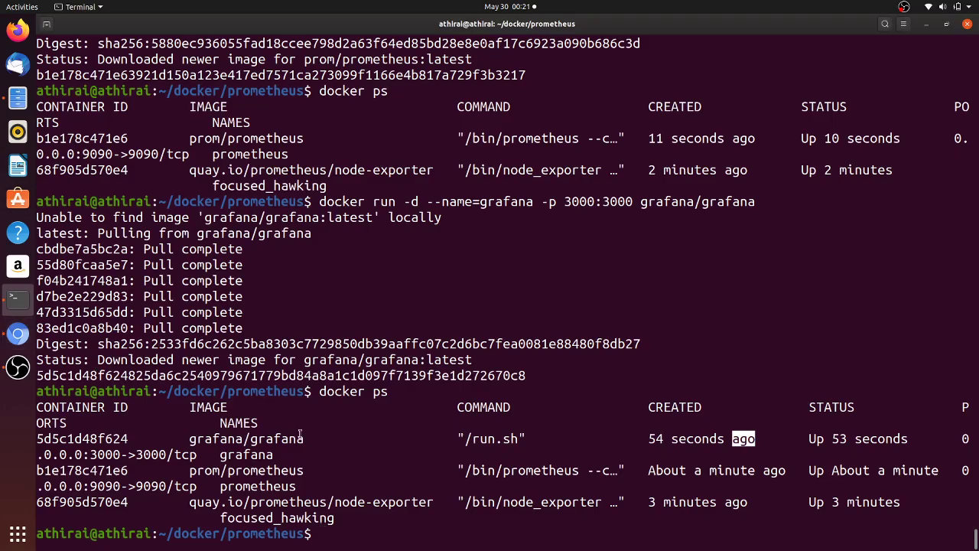
Step: Run ifconfig and copy the host IP 192.168.0.6, then return to the browser
{"action": "scroll", "coordinate": [298, 229], "scroll_direction": "up", "scroll_amount": 4}
{"action": "scroll", "coordinate": [275, 249], "scroll_direction": "down", "scroll_amount": 4}
{"action": "type", "text": "ifcp"}
{"action": "key", "text": "BackSpace"}
{"action": "type", "text": "onfig"}
{"action": "key", "text": "Return"}
{"action": "double_click", "coordinate": [169, 407]}
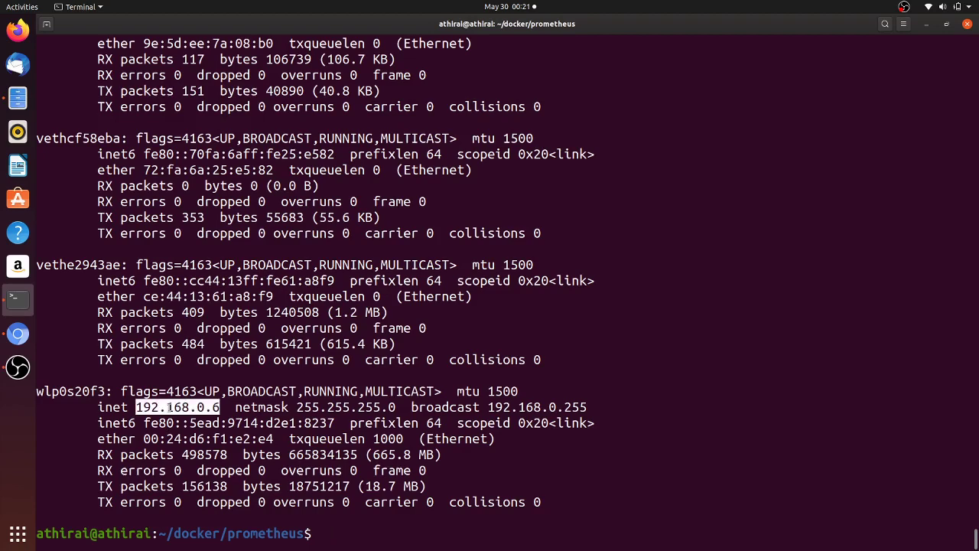
{"action": "right_click", "coordinate": [170, 408]}
{"action": "left_click", "coordinate": [193, 430]}
{"action": "key", "text": "alt+Tab"}
{"action": "key", "text": "alt+Tab"}
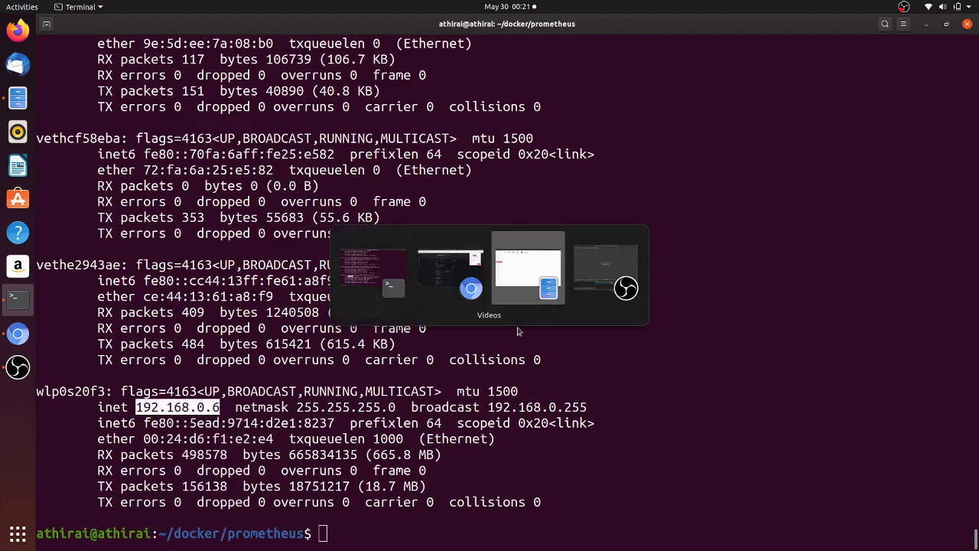
{"action": "key", "text": "alt+shift+Tab"}
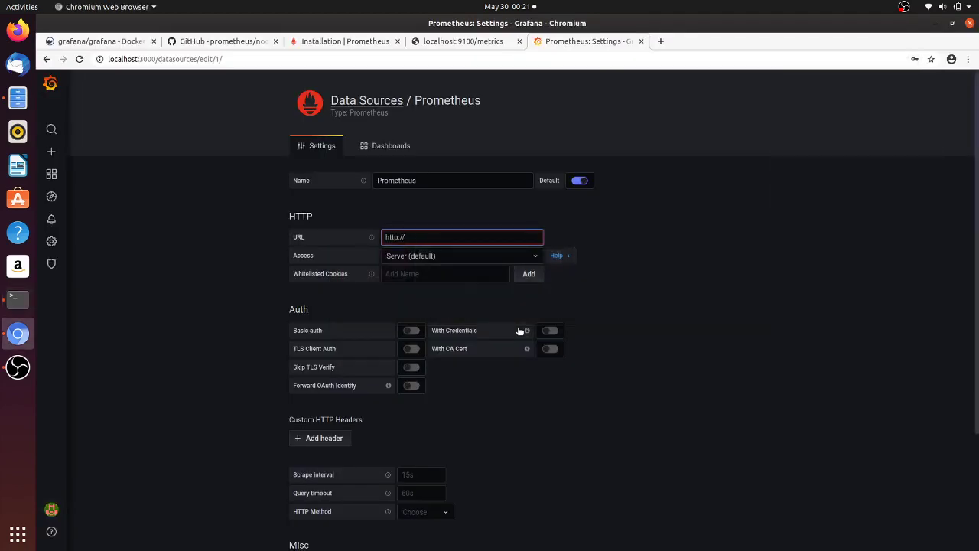
{"action": "key", "text": "ctrl+v"}
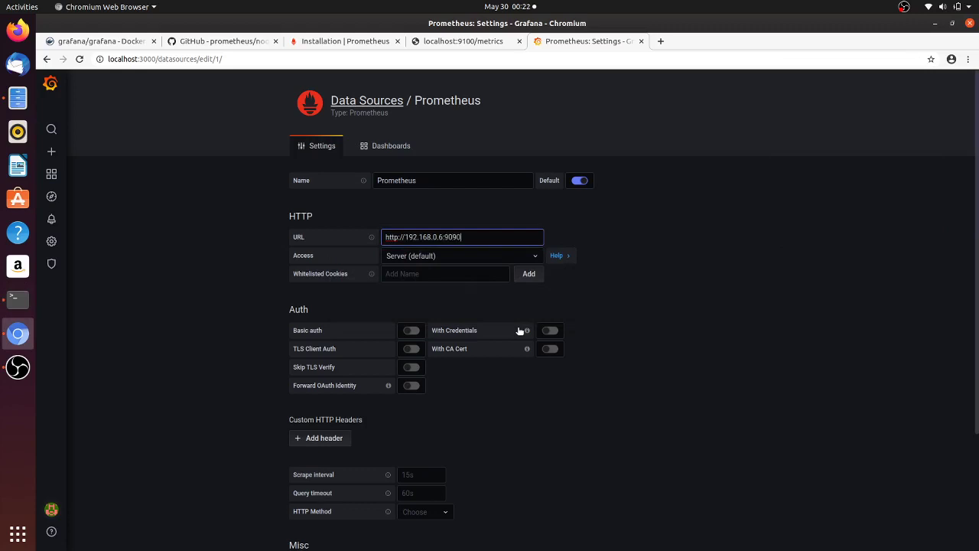
{"action": "left_click", "coordinate": [686, 280]}
{"action": "scroll", "coordinate": [732, 311], "scroll_direction": "down", "scroll_amount": 4}
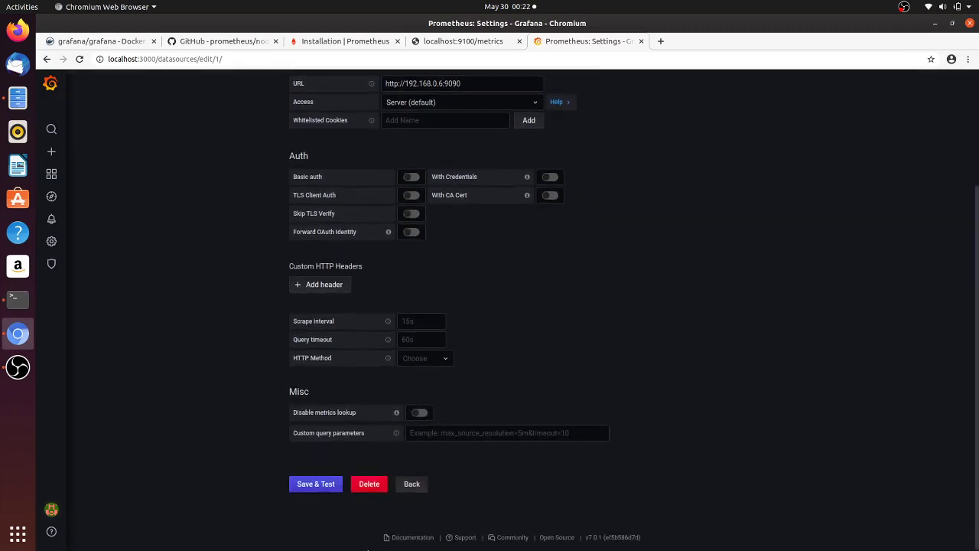
{"action": "left_click", "coordinate": [317, 484]}
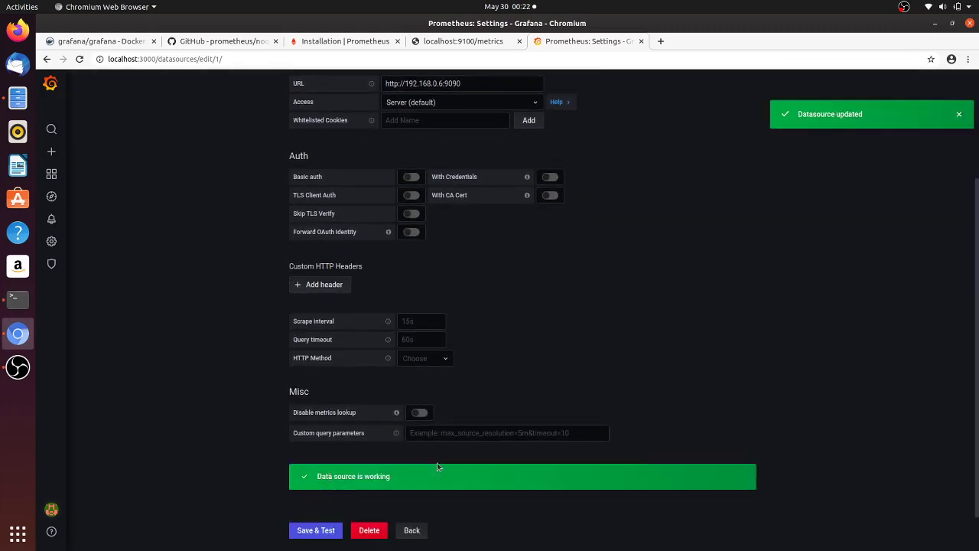
{"action": "scroll", "coordinate": [146, 278], "scroll_direction": "up", "scroll_amount": 4}
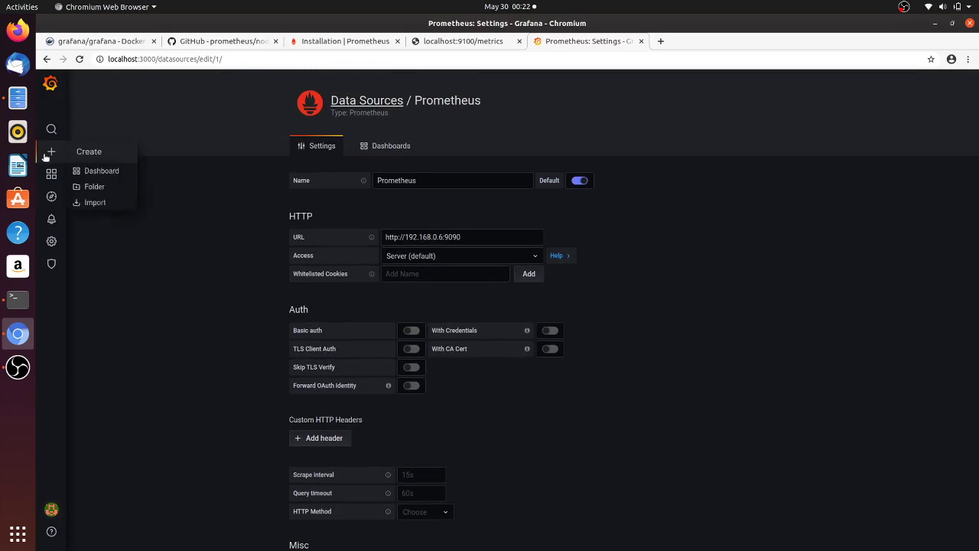
Step: Open Grafana's dashboard import page via Create > Import
{"action": "mouse_move", "coordinate": [61, 172]}
{"action": "mouse_move", "coordinate": [51, 151]}
{"action": "left_click", "coordinate": [102, 203]}
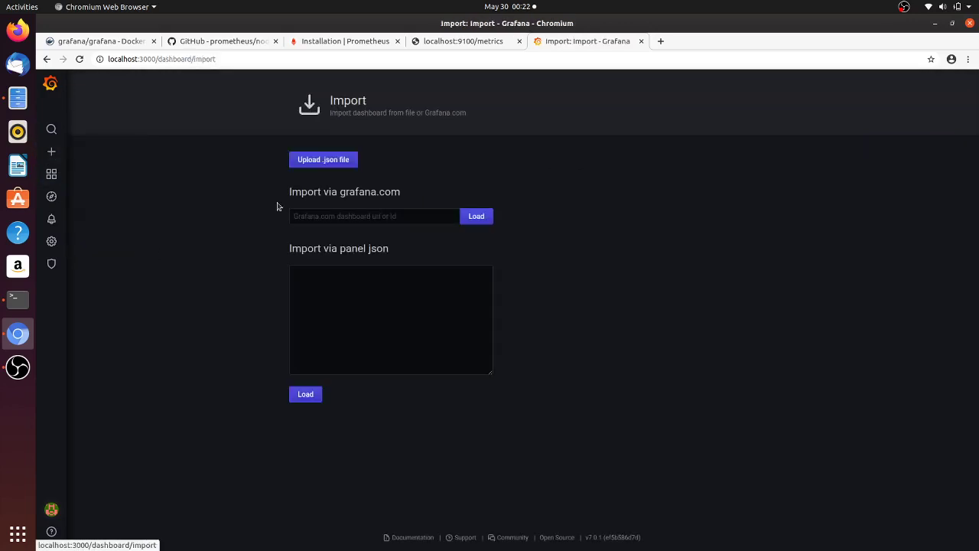
{"action": "left_click", "coordinate": [662, 42]}
Step: Search Google for 'node exporter grafana dashboard'
{"action": "type", "text": "goo"}
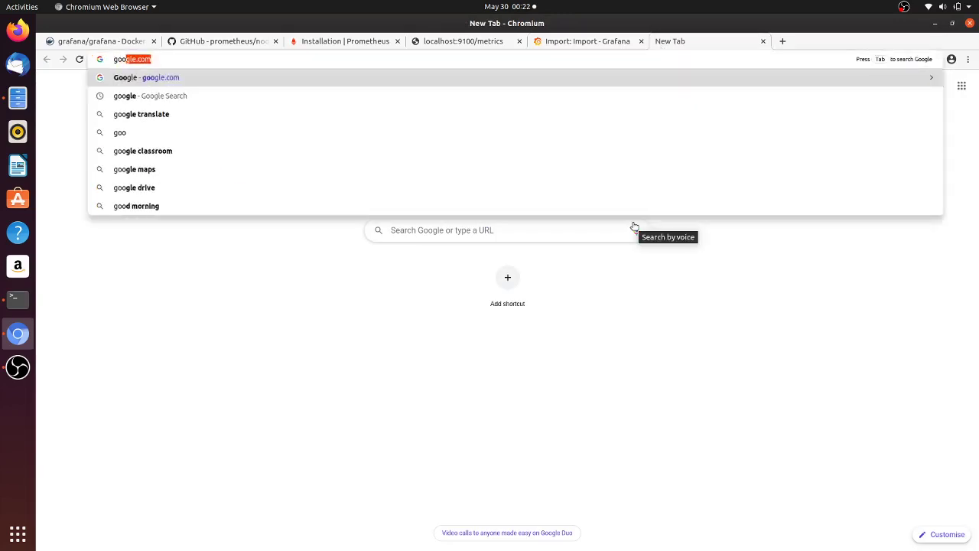
{"action": "key", "text": "Return"}
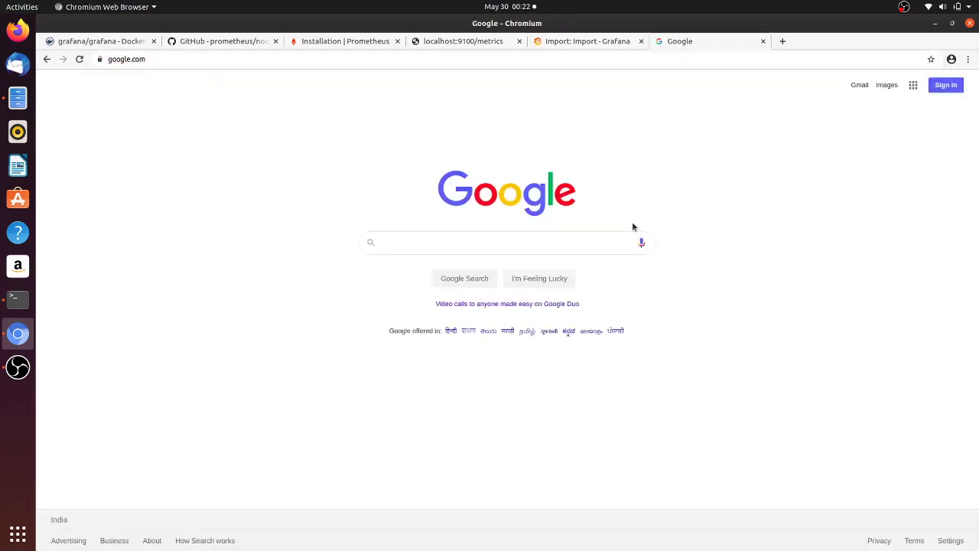
{"action": "type", "text": "node ex"}
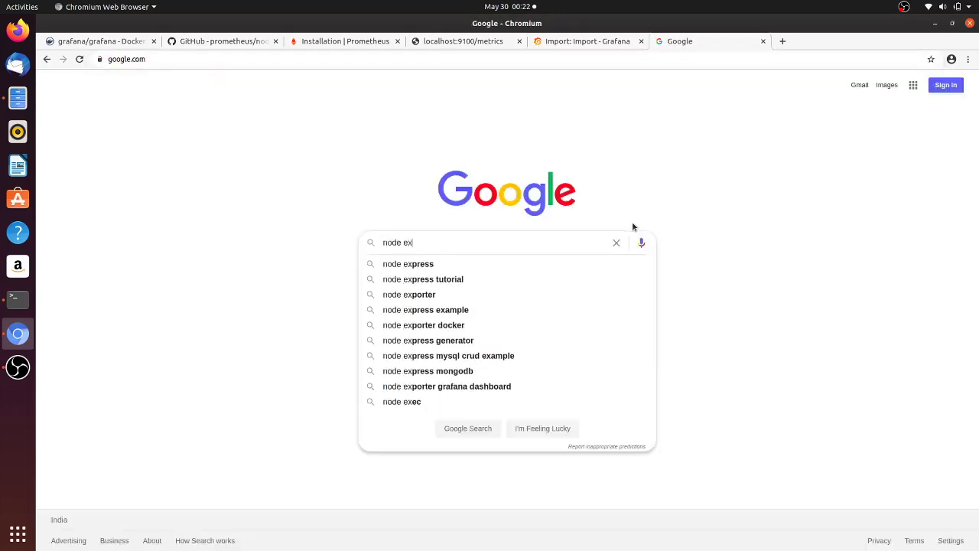
{"action": "type", "text": "porter gra"}
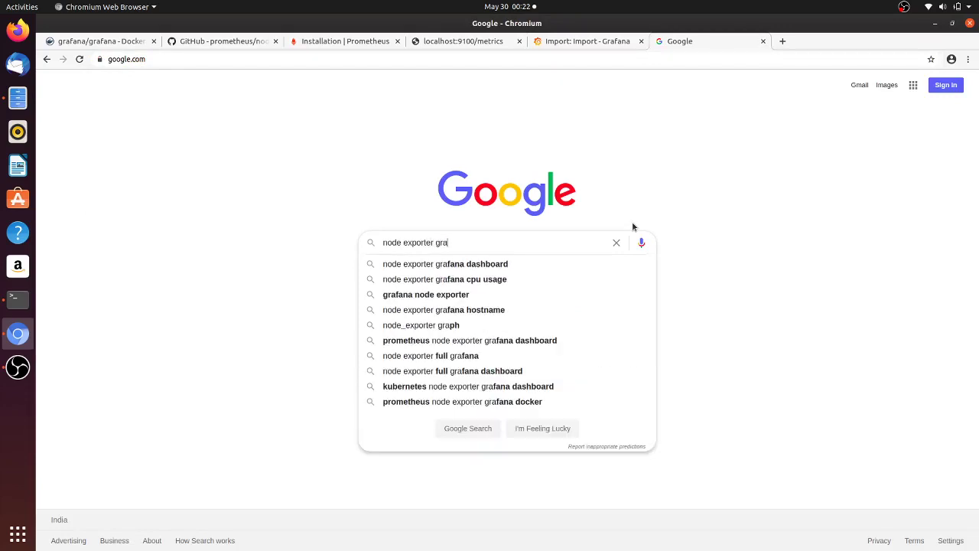
{"action": "key", "text": "Down"}
{"action": "key", "text": "Return"}
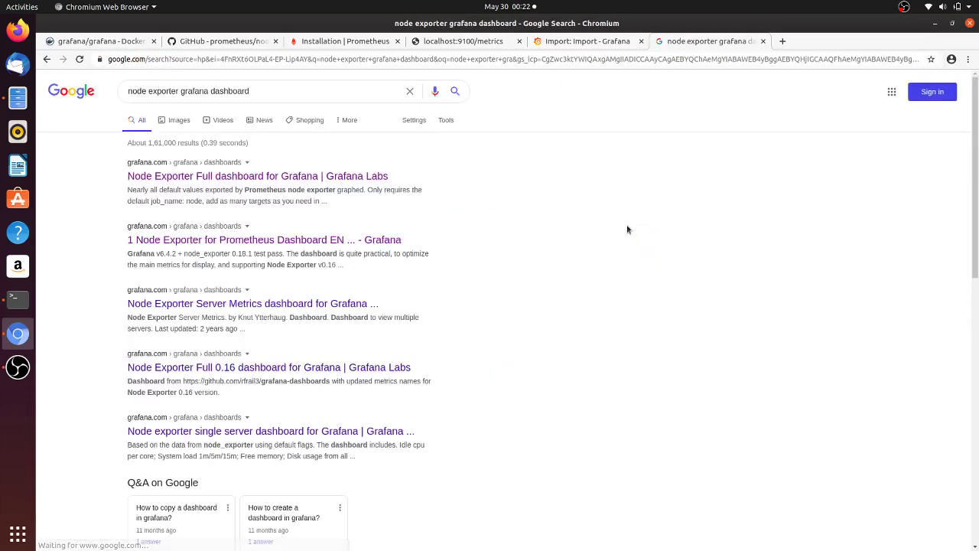
Step: Open the Node Exporter Full page on grafana.com, select its ID 1860, and return to Grafana
{"action": "left_click", "coordinate": [242, 176]}
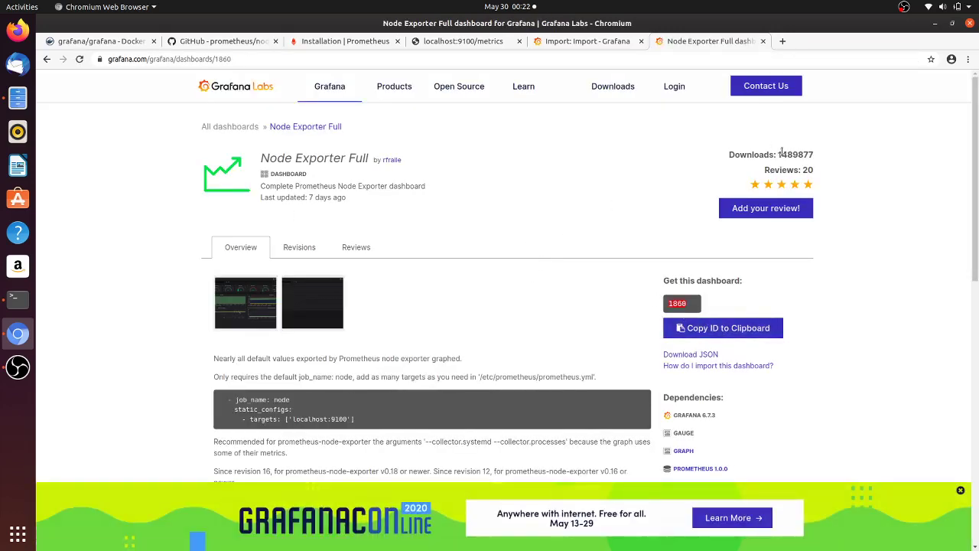
{"action": "left_click_drag", "start_coordinate": [777, 155], "coordinate": [814, 174]}
{"action": "double_click", "coordinate": [675, 304]}
{"action": "left_click", "coordinate": [580, 41]}
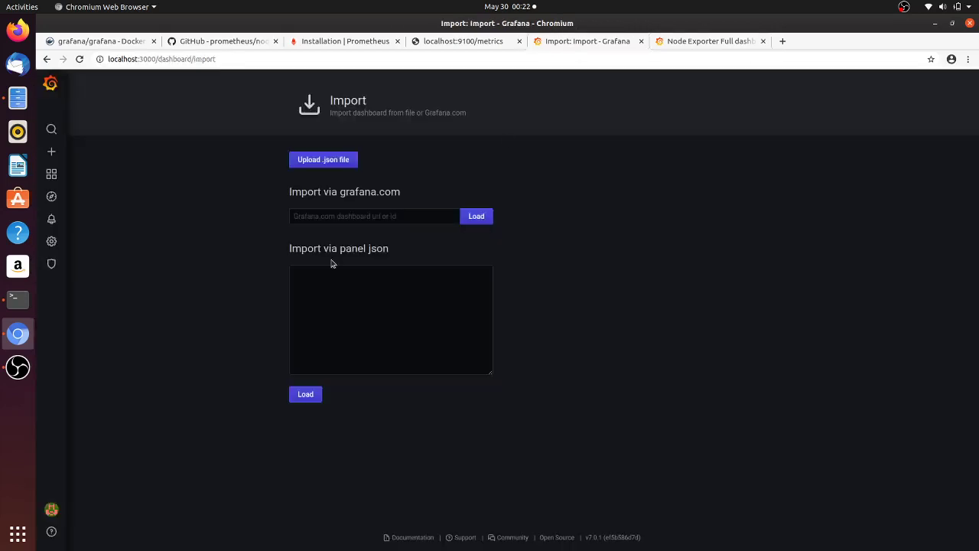
Step: Load dashboard ID 1860 and import Node Exporter Full using the Prometheus data source
{"action": "left_click", "coordinate": [344, 217]}
{"action": "key", "text": "ctrl+v"}
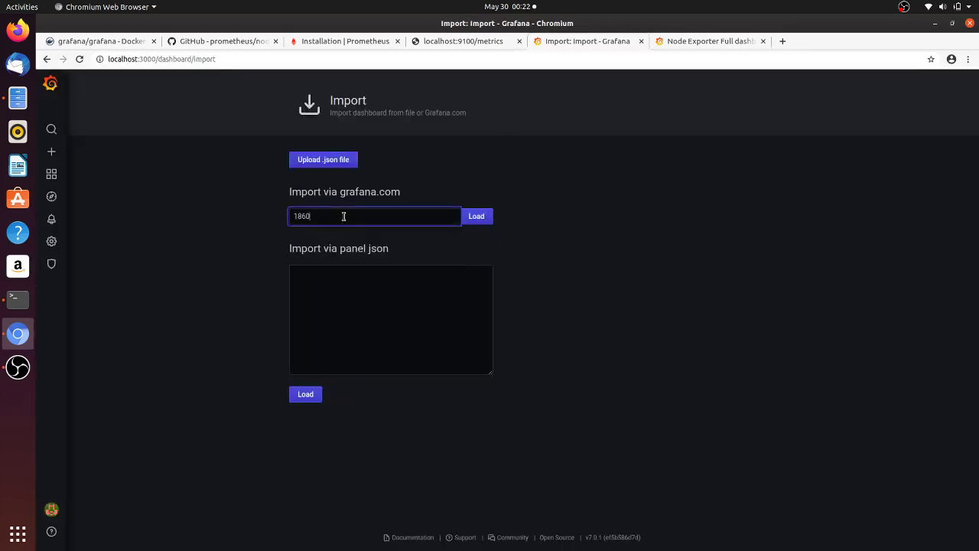
{"action": "left_click", "coordinate": [482, 218]}
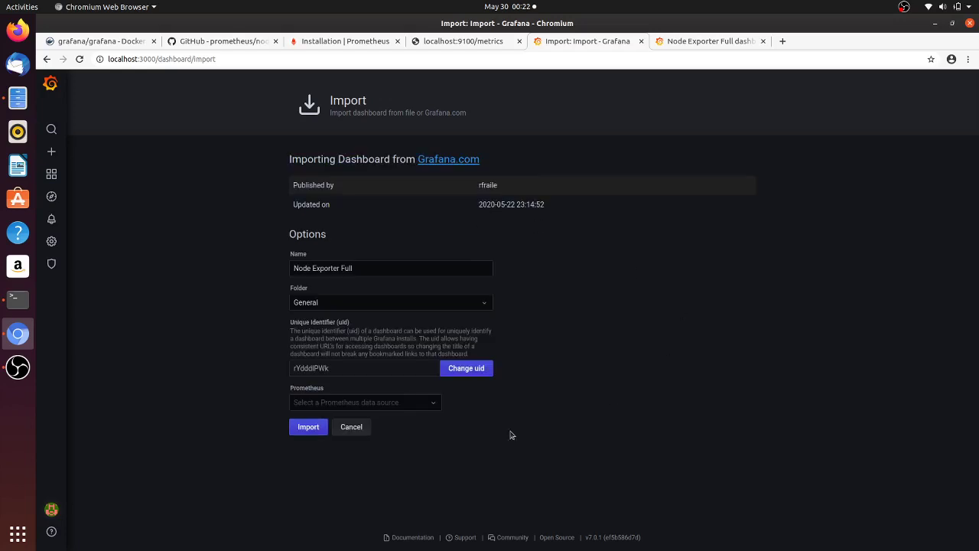
{"action": "left_click", "coordinate": [345, 403]}
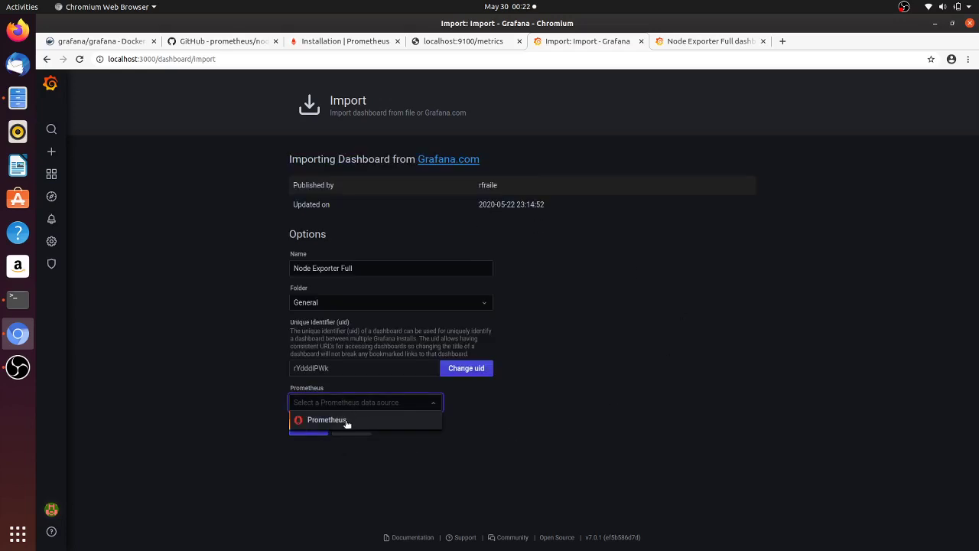
{"action": "left_click", "coordinate": [345, 422]}
{"action": "left_click", "coordinate": [309, 429]}
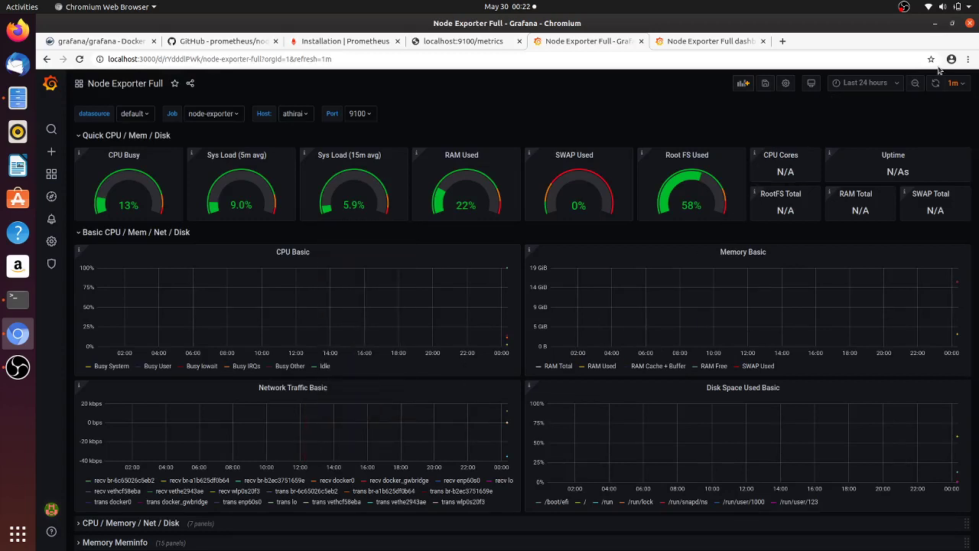
{"action": "left_click", "coordinate": [894, 82]}
Step: Limit the time range to the last 5 minutes and check CPU Cores 12, 1.4-hour uptime and RAM Total
{"action": "left_click", "coordinate": [868, 122]}
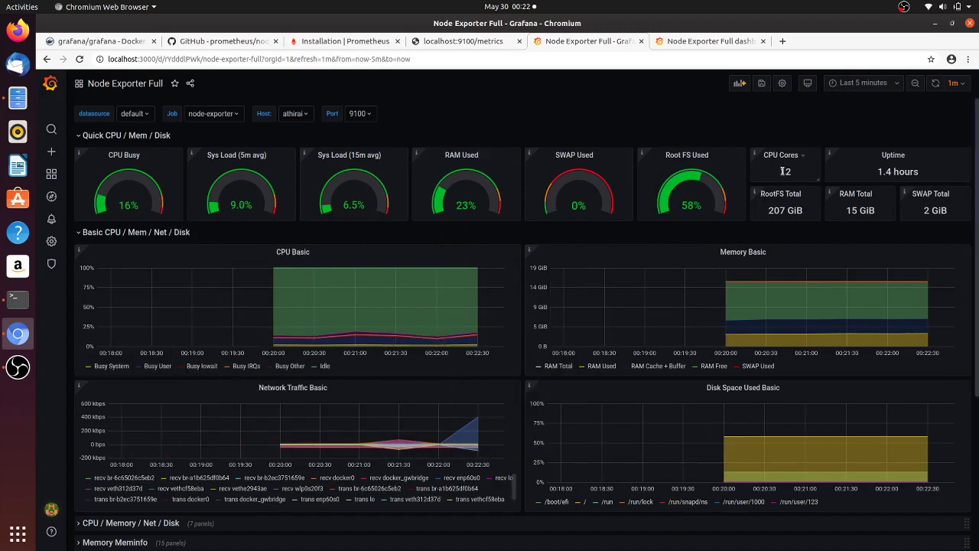
{"action": "left_click_drag", "start_coordinate": [782, 171], "coordinate": [793, 174]}
{"action": "left_click_drag", "start_coordinate": [877, 174], "coordinate": [927, 176]}
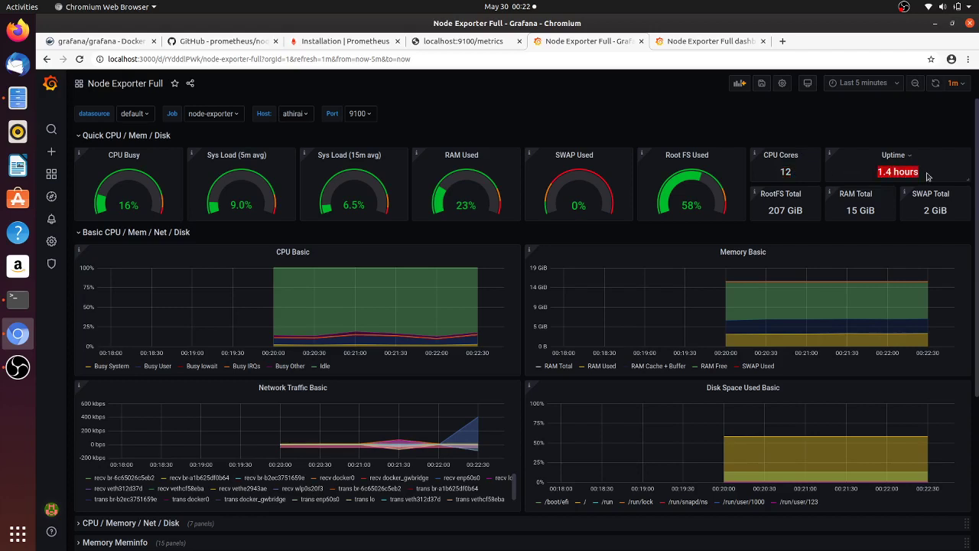
{"action": "left_click_drag", "start_coordinate": [849, 211], "coordinate": [958, 217]}
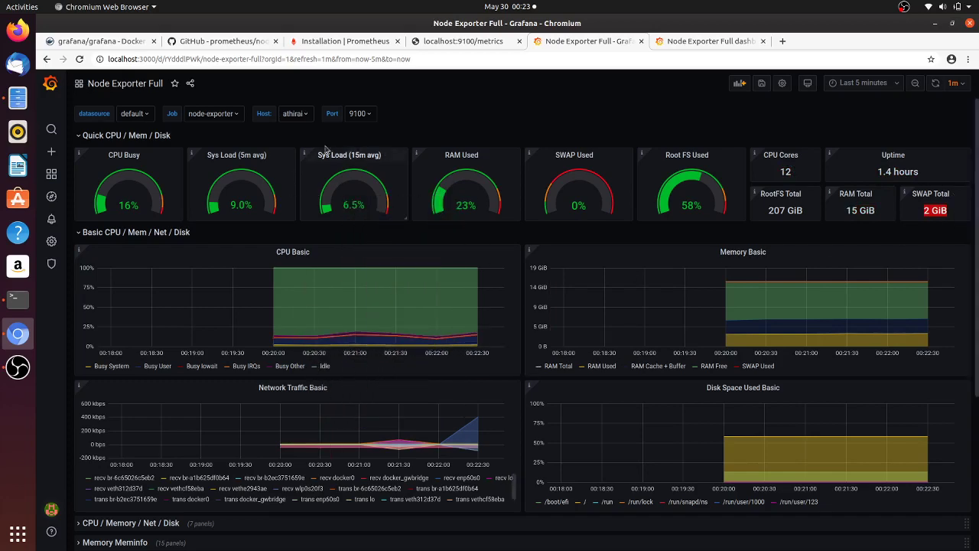
{"action": "scroll", "coordinate": [311, 406], "scroll_direction": "down", "scroll_amount": 5}
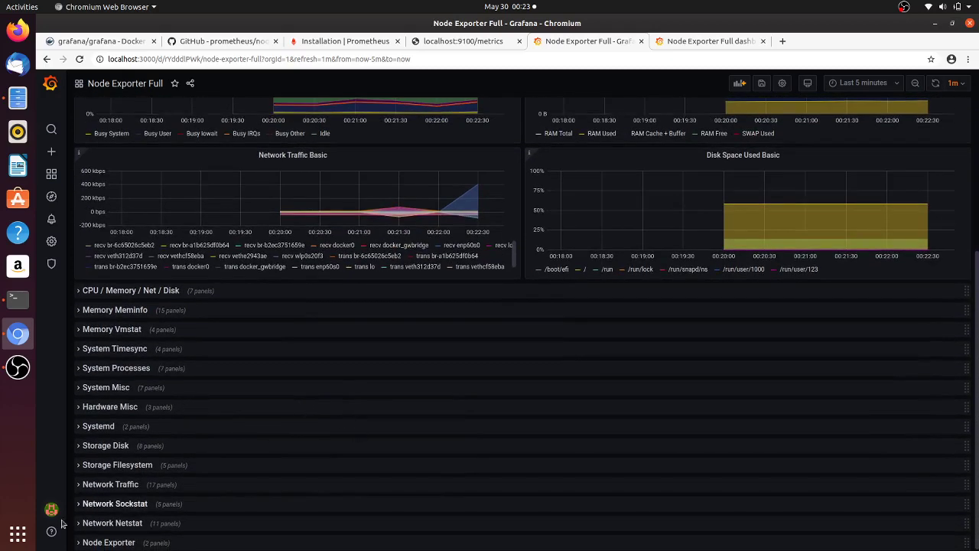
Step: Expand the System Processes, Memory Vmstat, Memory Meminfo and CPU / Memory / Net / Disk rows and browse their panels
{"action": "left_click", "coordinate": [84, 368]}
{"action": "scroll", "coordinate": [278, 404], "scroll_direction": "down", "scroll_amount": 2}
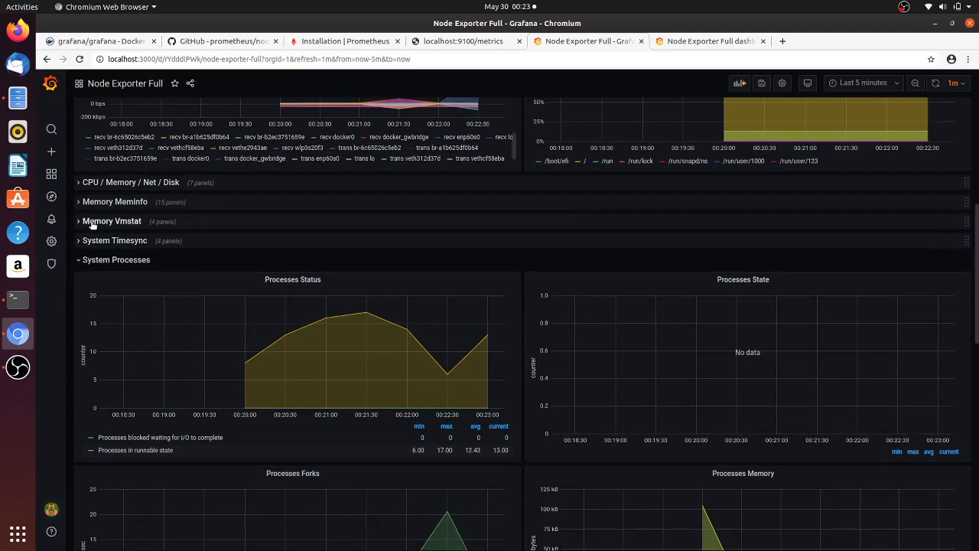
{"action": "left_click", "coordinate": [96, 221]}
{"action": "left_click", "coordinate": [95, 201]}
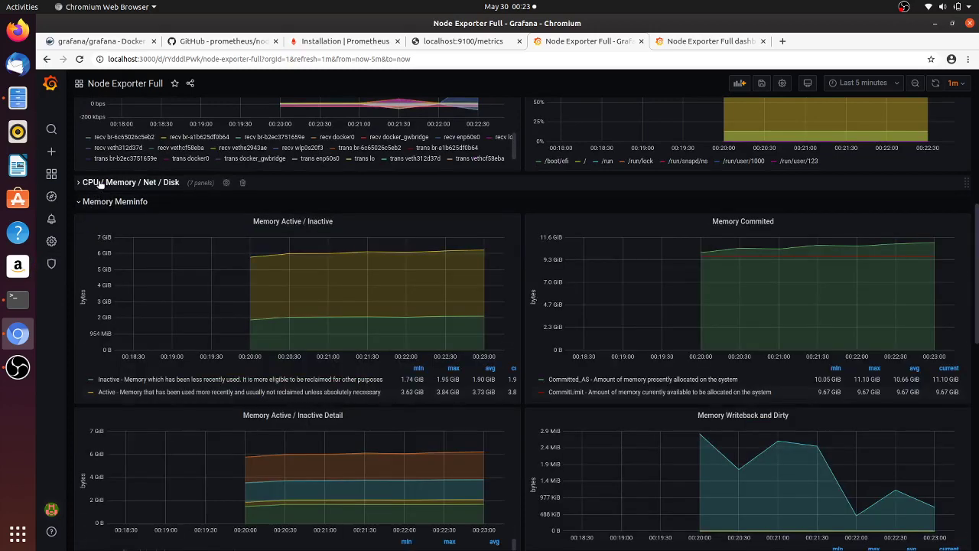
{"action": "left_click", "coordinate": [100, 182]}
{"action": "scroll", "coordinate": [755, 435], "scroll_direction": "down", "scroll_amount": 3}
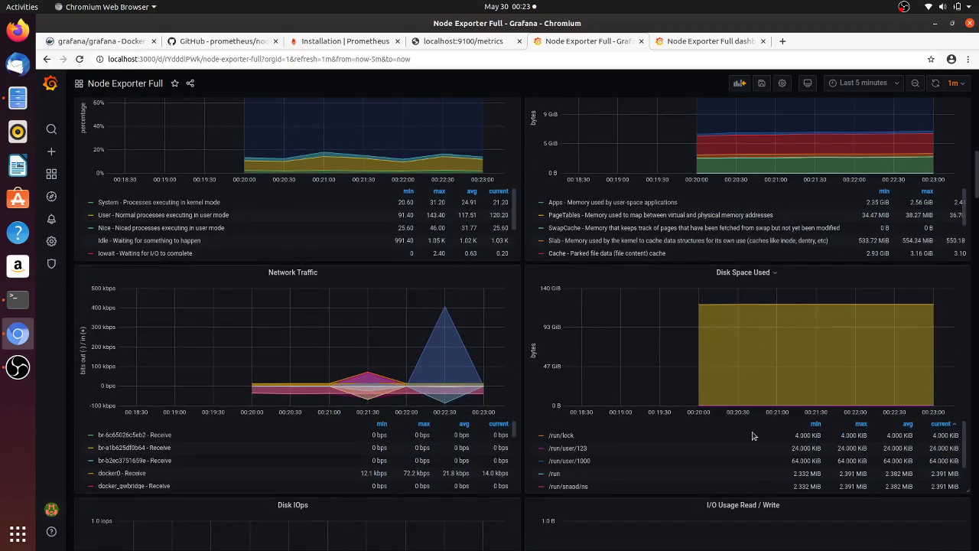
{"action": "scroll", "coordinate": [191, 451], "scroll_direction": "down", "scroll_amount": 8}
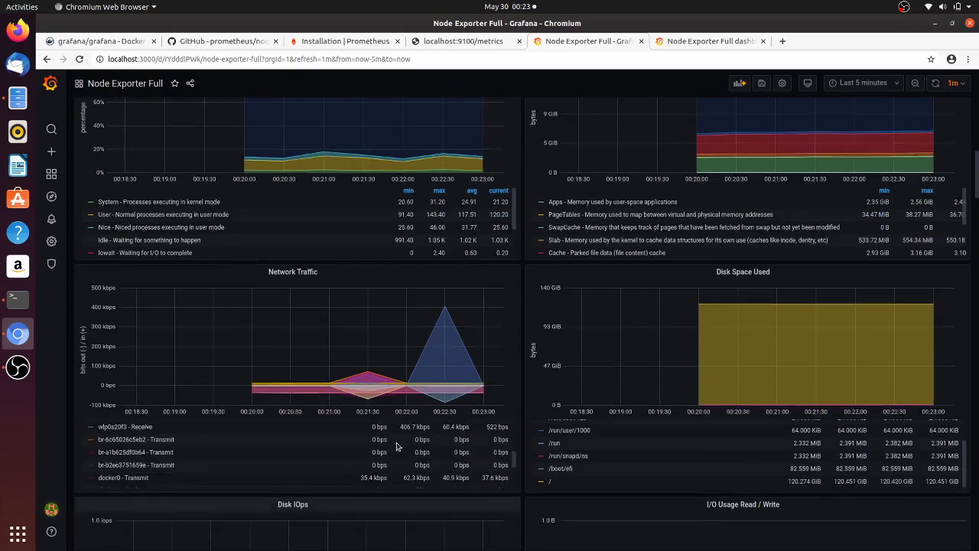
{"action": "scroll", "coordinate": [175, 479], "scroll_direction": "down", "scroll_amount": 15}
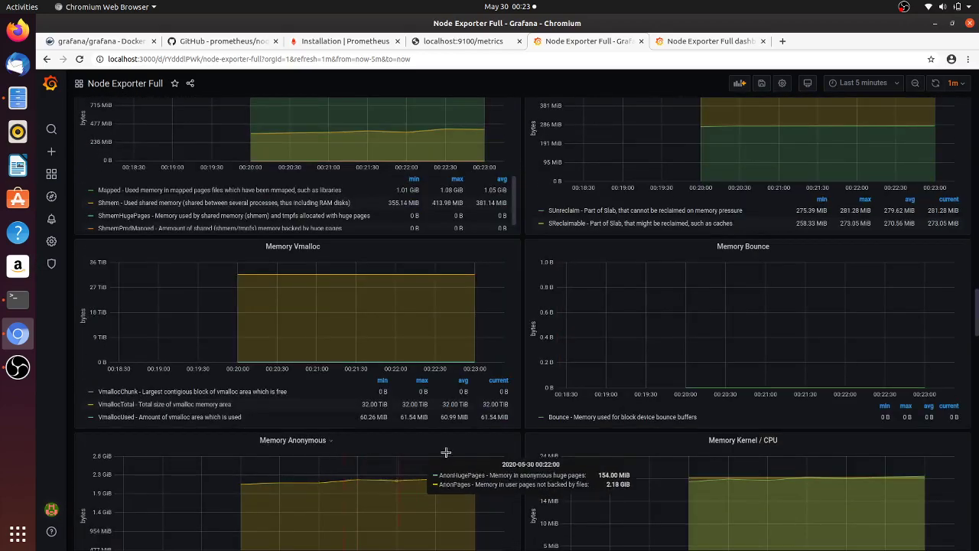
{"action": "scroll", "coordinate": [789, 419], "scroll_direction": "up", "scroll_amount": 3}
{"action": "scroll", "coordinate": [760, 297], "scroll_direction": "up", "scroll_amount": 15}
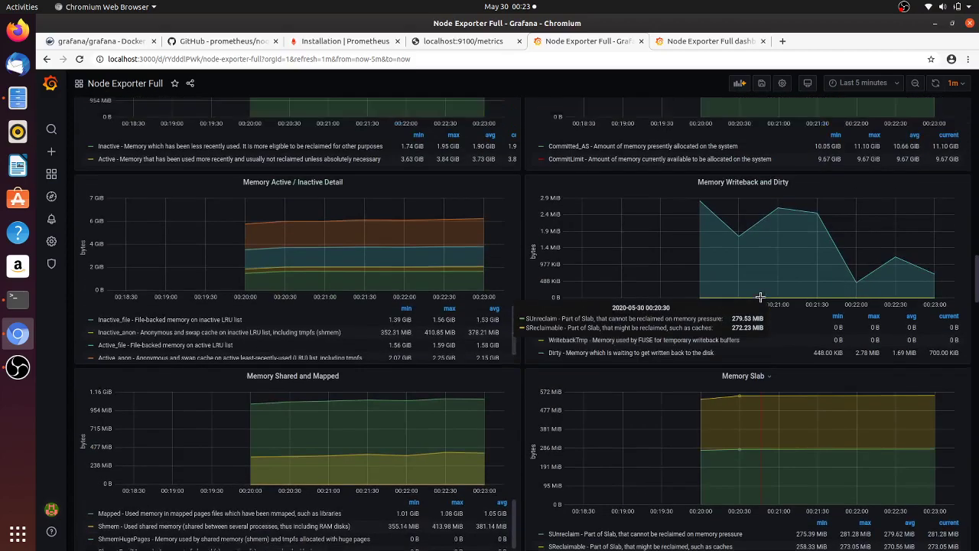
{"action": "scroll", "coordinate": [756, 297], "scroll_direction": "up", "scroll_amount": 20}
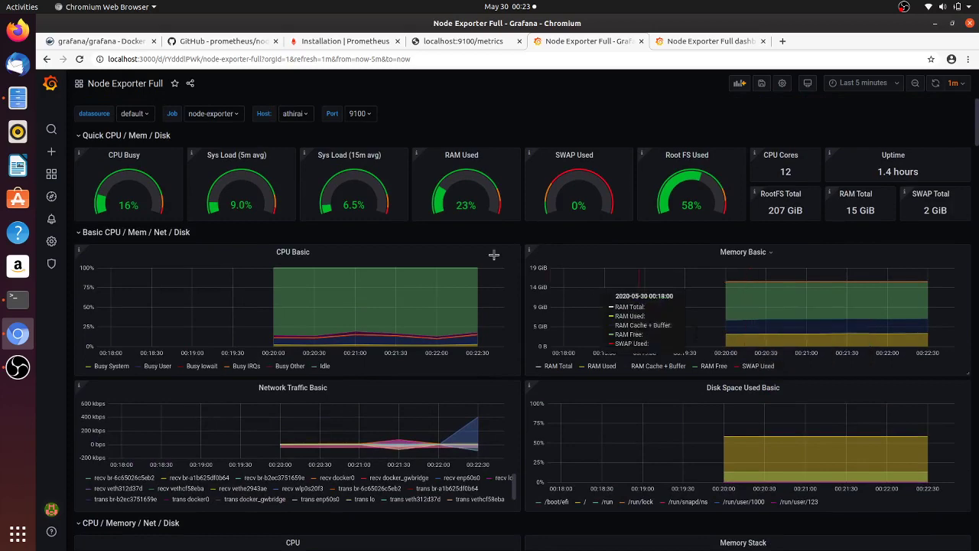
{"action": "left_click", "coordinate": [700, 41]}
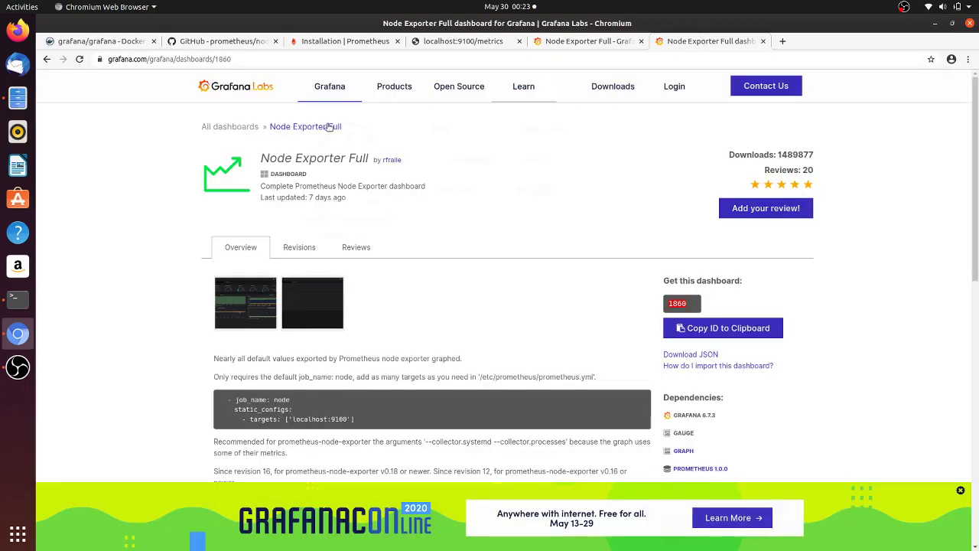
Step: Find dashboard ID 11074 on the Node Exporter for Prometheus page at Grafana Labs, then return to Grafana
{"action": "left_click", "coordinate": [47, 59]}
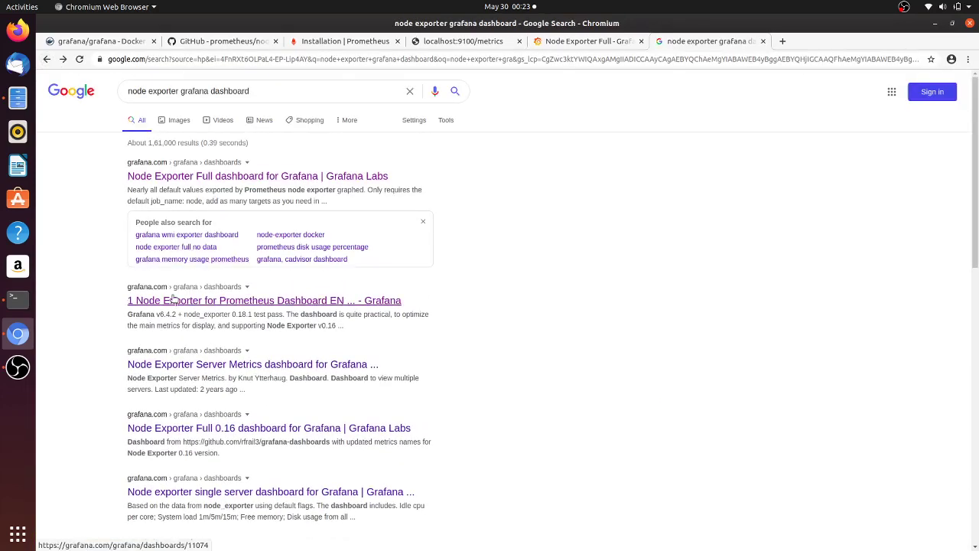
{"action": "left_click", "coordinate": [175, 303]}
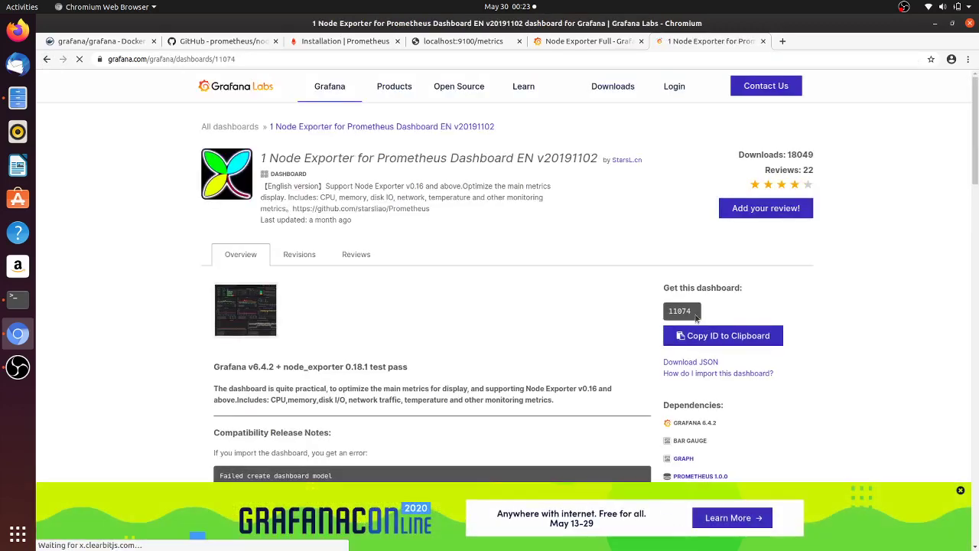
{"action": "double_click", "coordinate": [681, 310]}
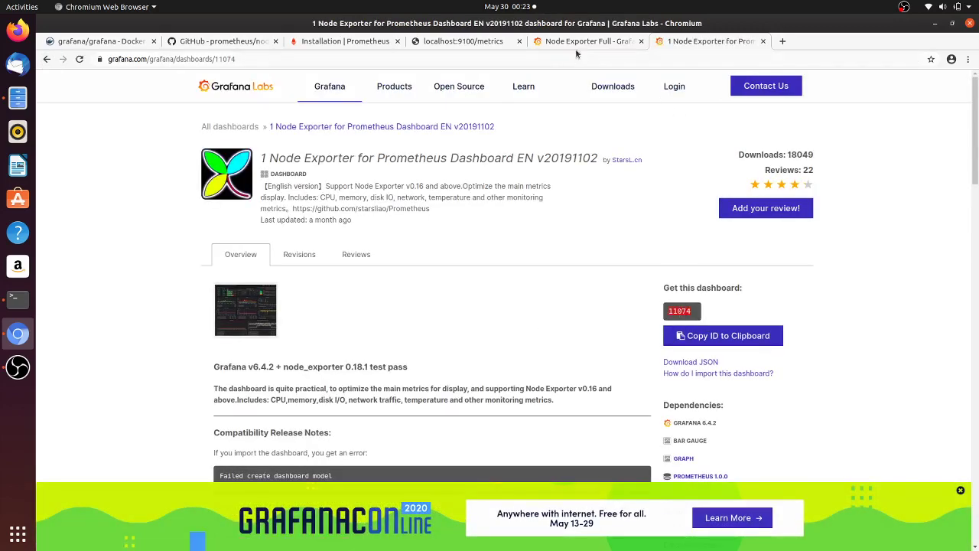
{"action": "left_click", "coordinate": [576, 43]}
Step: Begin a dashboard import, saving the current Node Exporter Full dashboard's unsaved changes first
{"action": "mouse_move", "coordinate": [51, 151]}
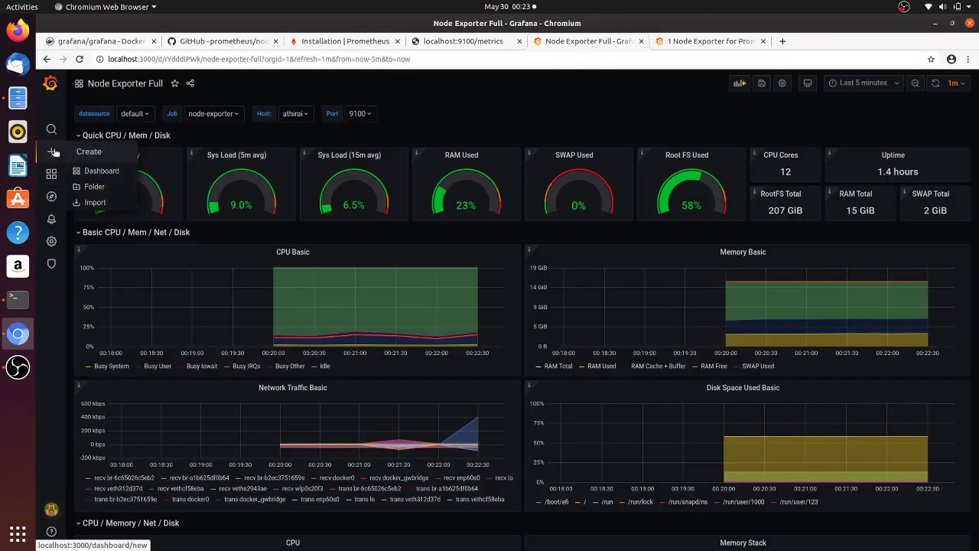
{"action": "left_click", "coordinate": [110, 204]}
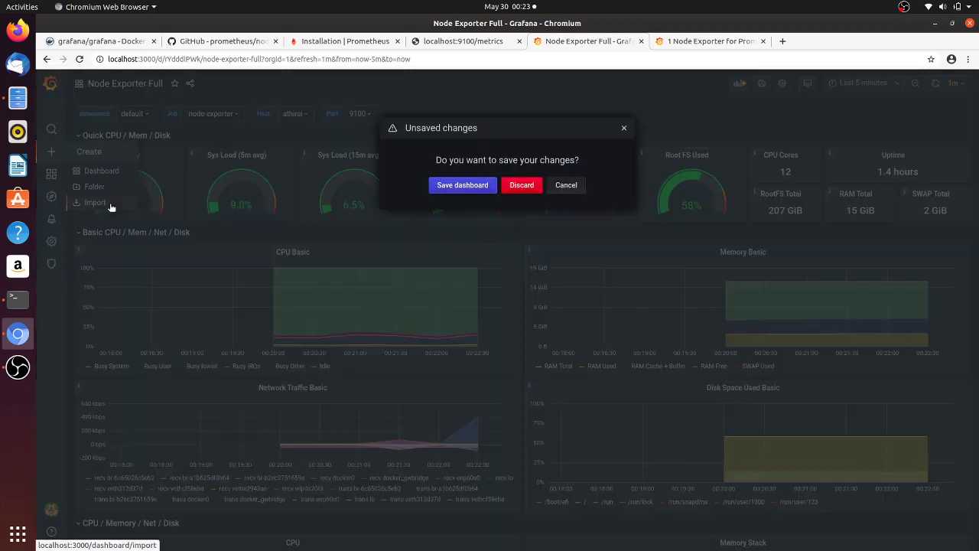
{"action": "left_click", "coordinate": [466, 185]}
{"action": "left_click", "coordinate": [407, 259]}
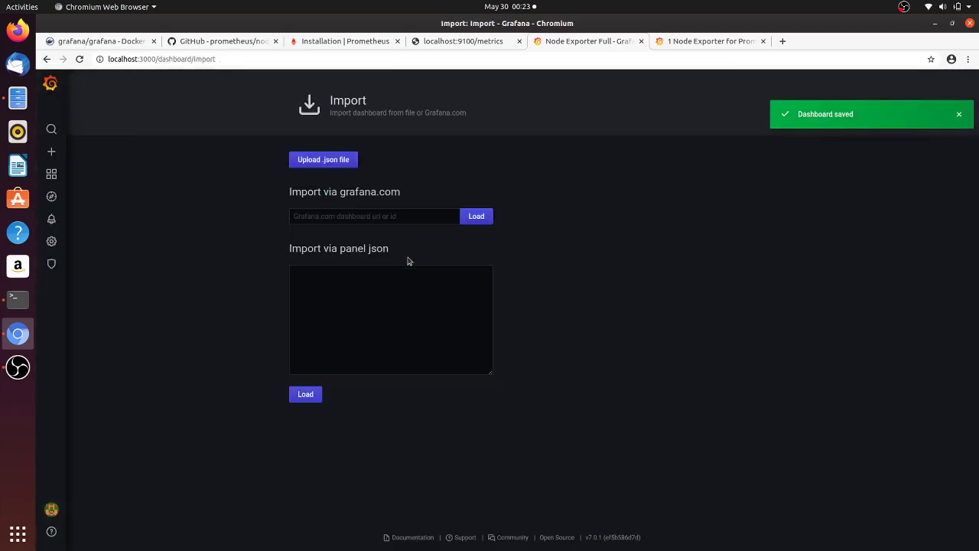
Step: Load dashboard 11074 from grafana.com with Prometheus as its data source
{"action": "left_click", "coordinate": [389, 215]}
{"action": "left_click", "coordinate": [307, 256]}
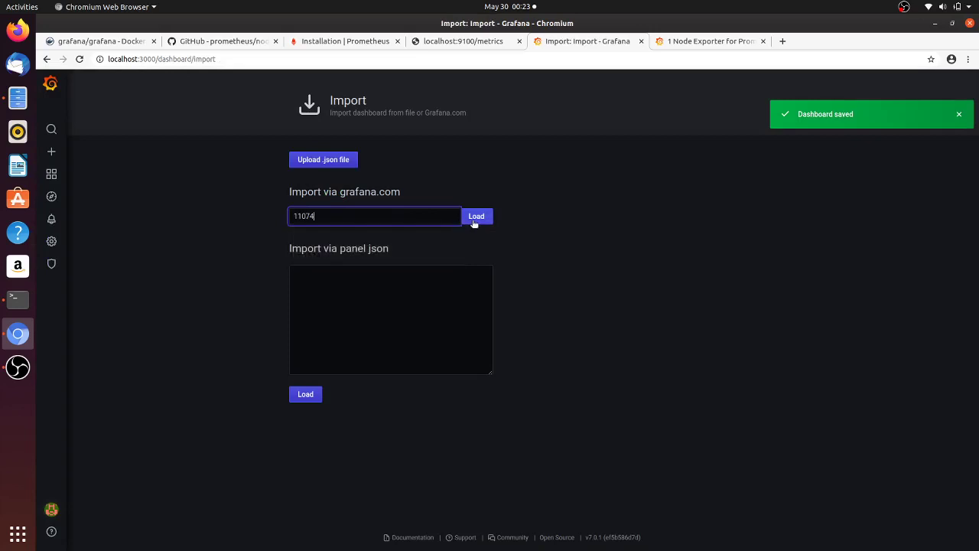
{"action": "left_click", "coordinate": [478, 219]}
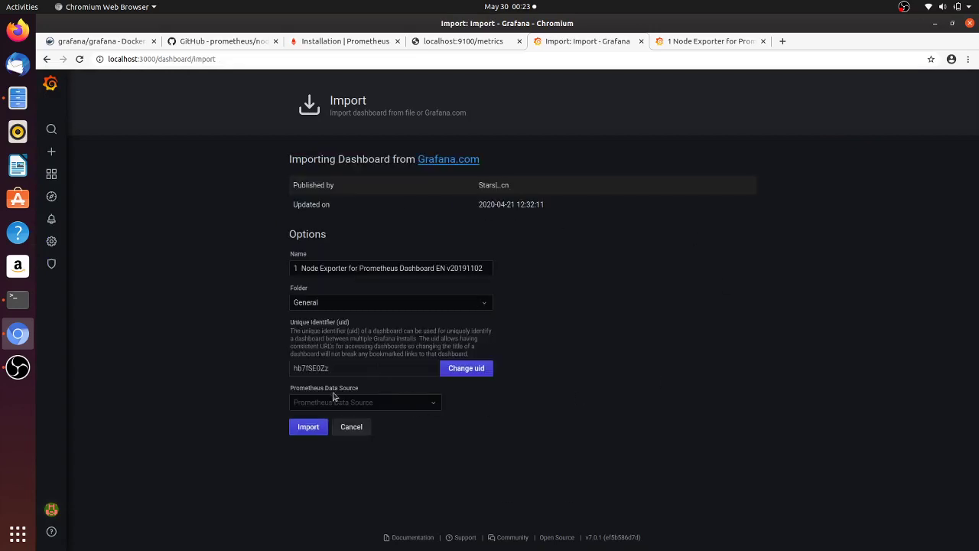
{"action": "left_click", "coordinate": [332, 403]}
{"action": "left_click", "coordinate": [335, 422]}
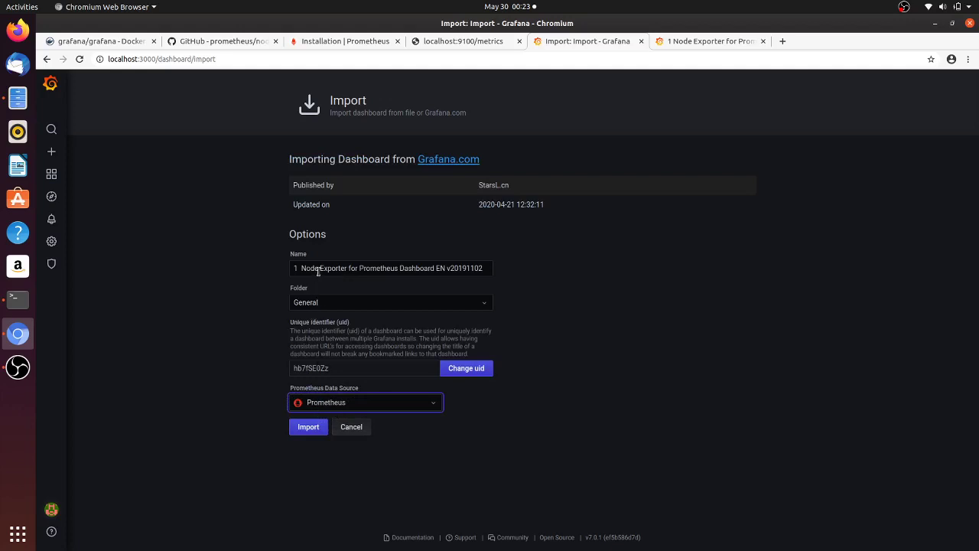
Step: Trim the name to 'Node Exporter for Prometheus Dashboard' and import it
{"action": "left_click_drag", "start_coordinate": [302, 267], "coordinate": [222, 274]}
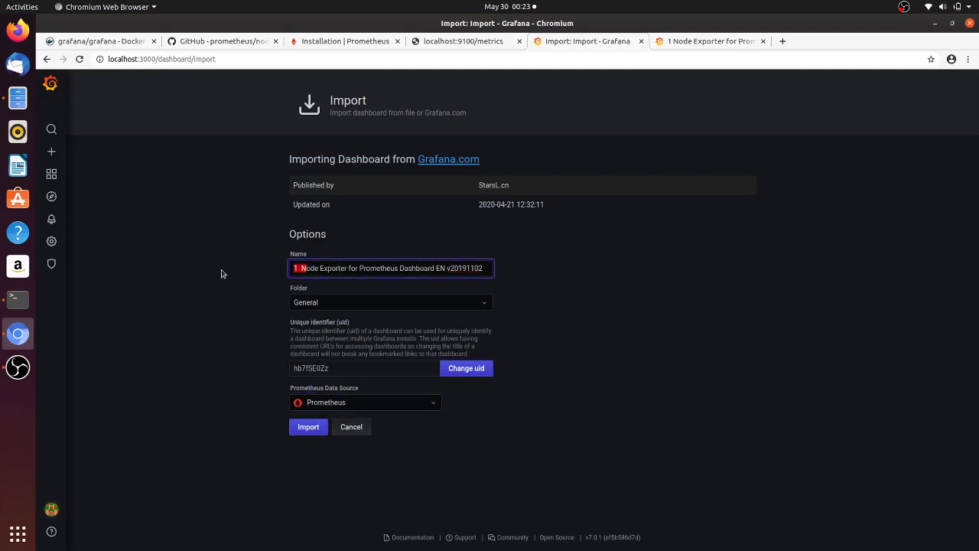
{"action": "key", "text": "BackSpace"}
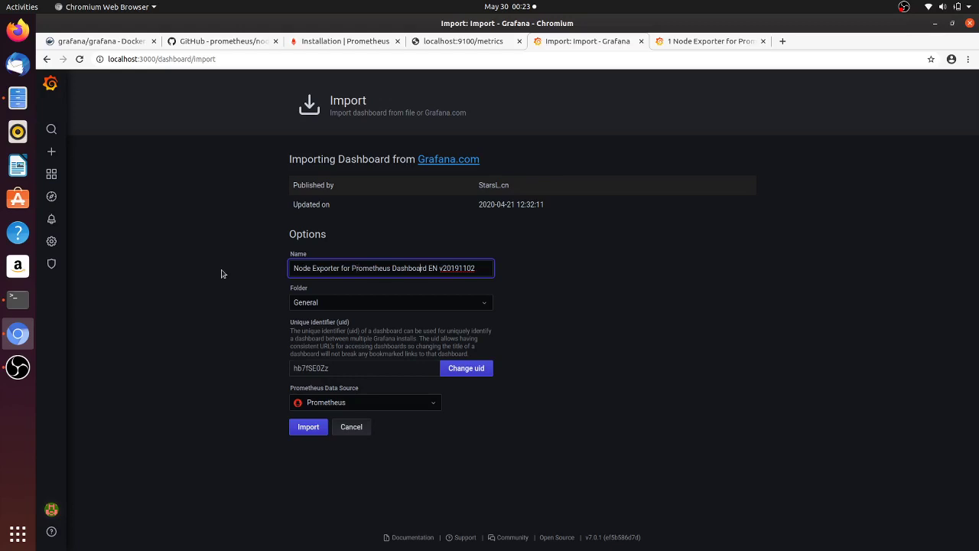
{"action": "key", "text": "End"}
{"action": "key", "text": "ctrl+shift+Left"}
{"action": "key", "text": "ctrl+shift+Left"}
{"action": "key", "text": "BackSpace"}
{"action": "left_click", "coordinate": [310, 426]}
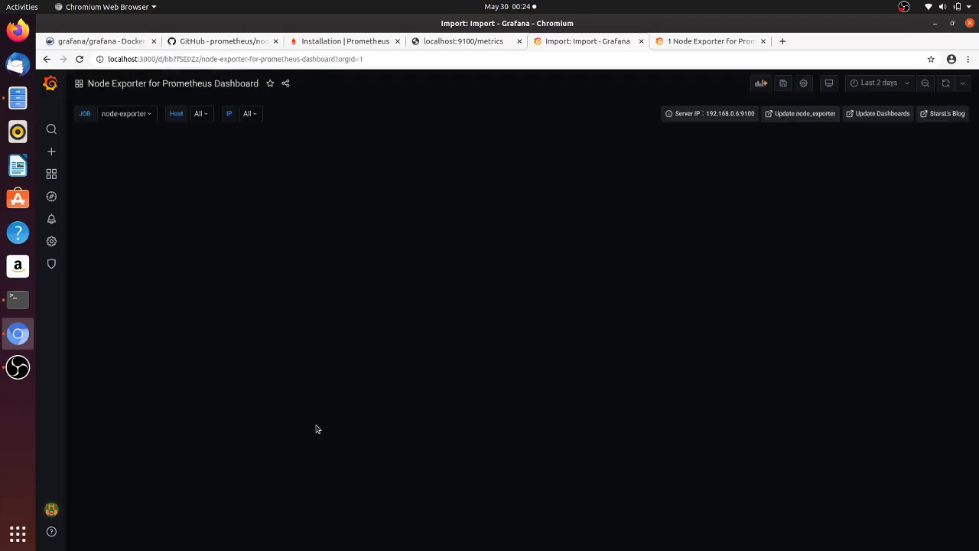
Step: Set the time range to Last 5 minutes, review the RAM, CPU and disk panels, then switch to the terminal
{"action": "left_click", "coordinate": [905, 84]}
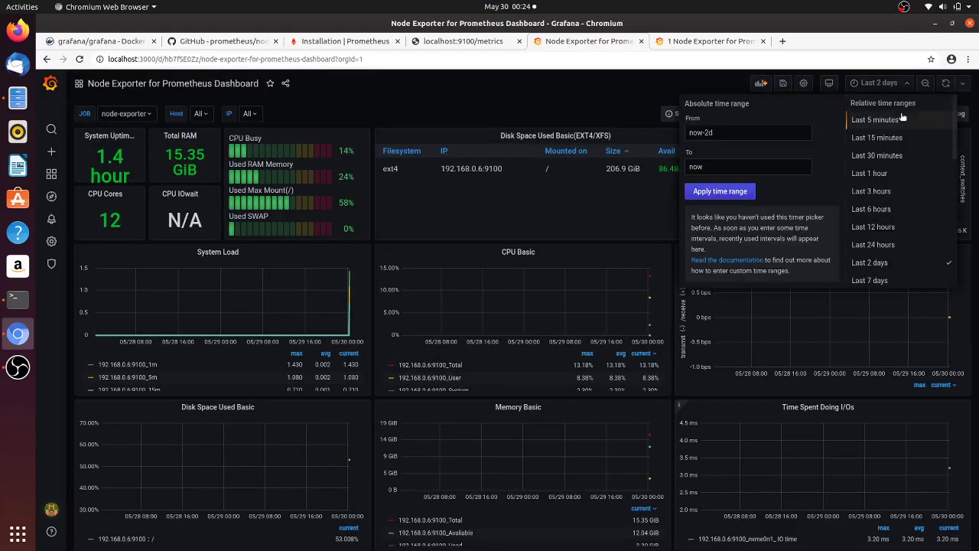
{"action": "left_click", "coordinate": [902, 123]}
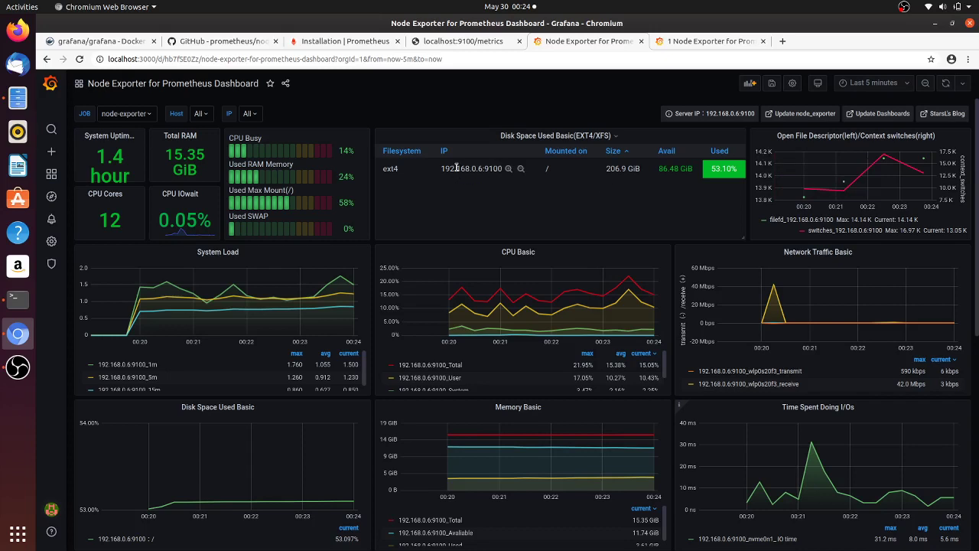
{"action": "mouse_move", "coordinate": [879, 187]}
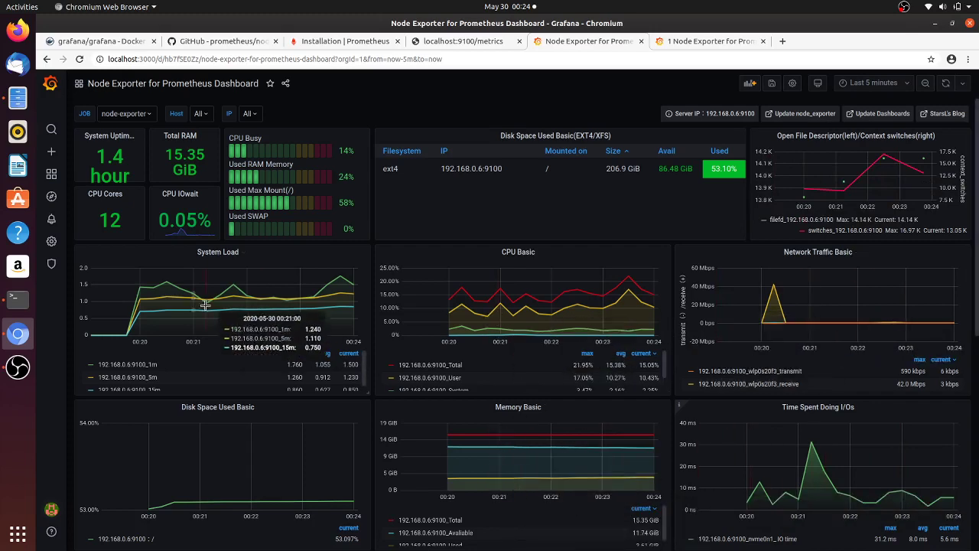
{"action": "mouse_move", "coordinate": [323, 303]}
{"action": "scroll", "coordinate": [346, 396], "scroll_direction": "down", "scroll_amount": 4}
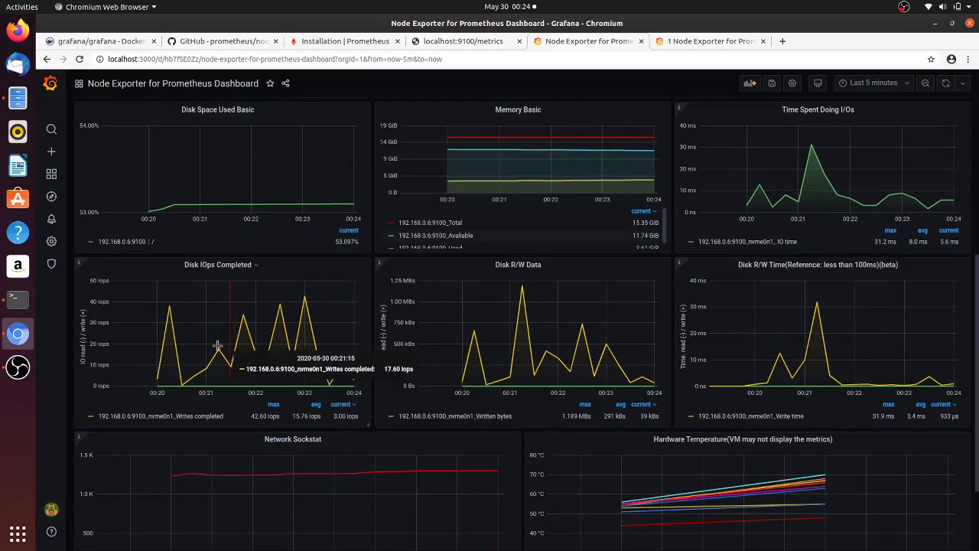
{"action": "scroll", "coordinate": [803, 344], "scroll_direction": "down", "scroll_amount": 2}
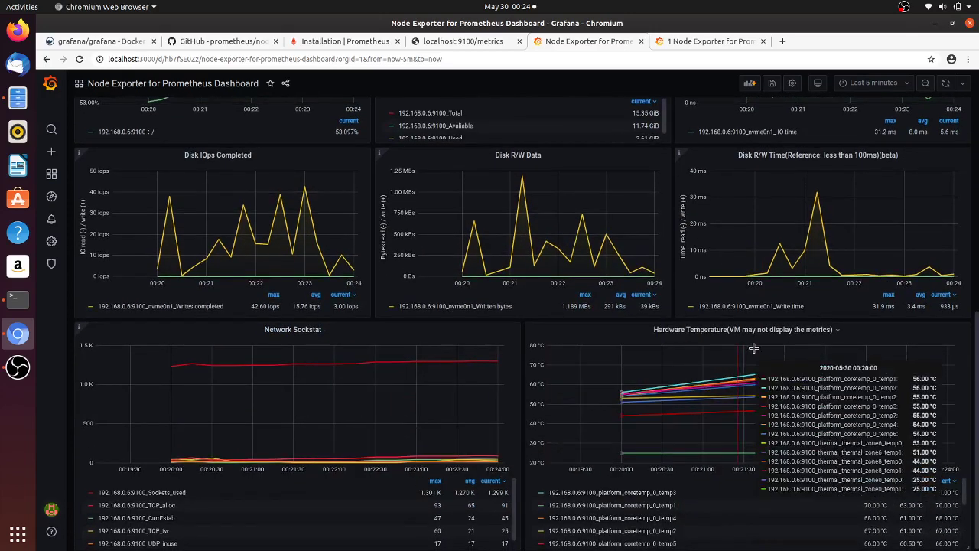
{"action": "scroll", "coordinate": [755, 325], "scroll_direction": "up", "scroll_amount": 2}
{"action": "scroll", "coordinate": [756, 325], "scroll_direction": "up", "scroll_amount": 3}
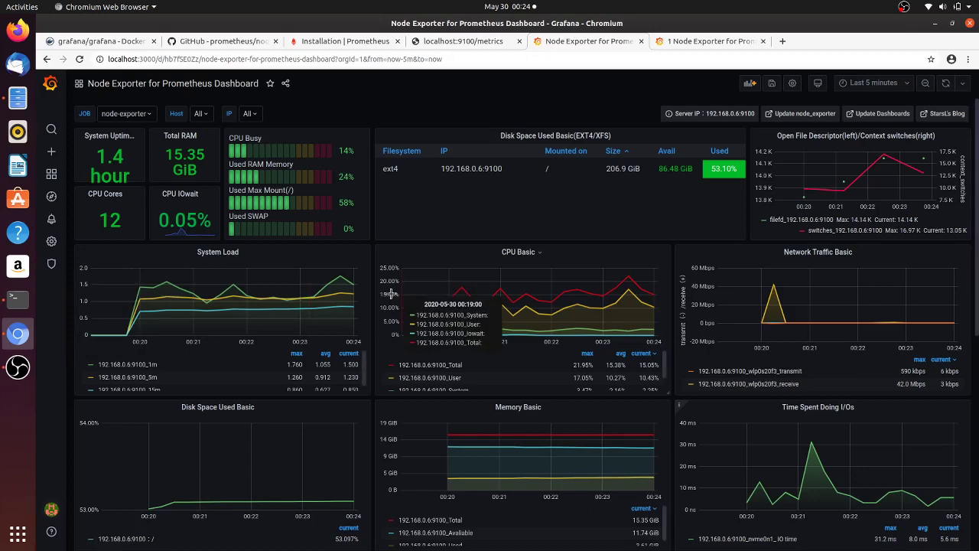
{"action": "key", "text": "alt+Tab"}
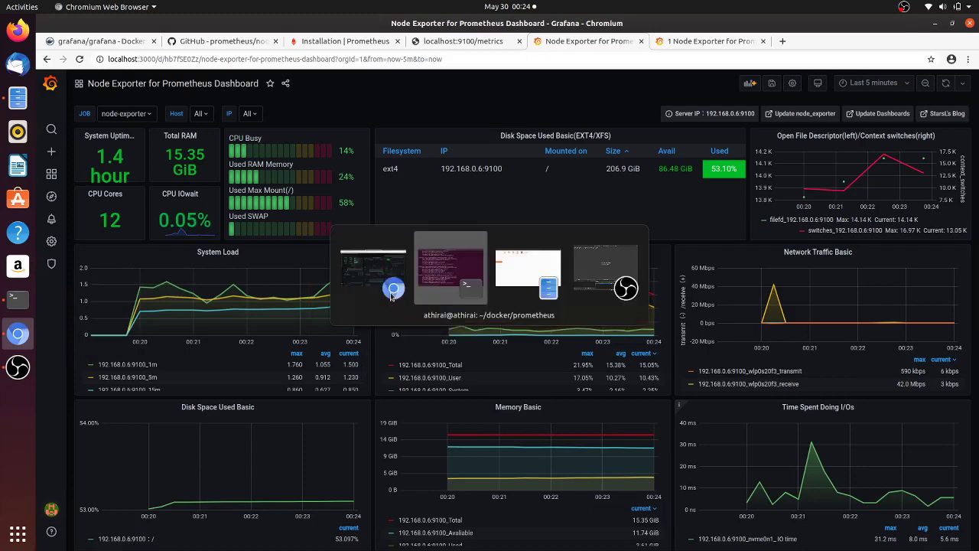